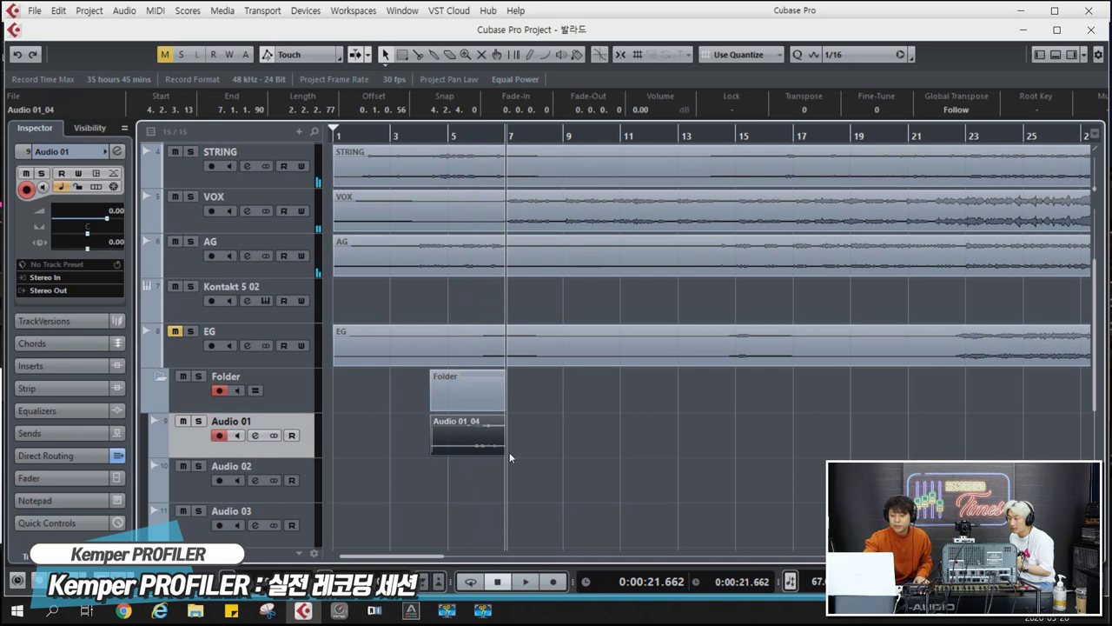
Record a guitar take on Audio 01 and another on Audio 02, both starting around bar 6
key(KP_0)
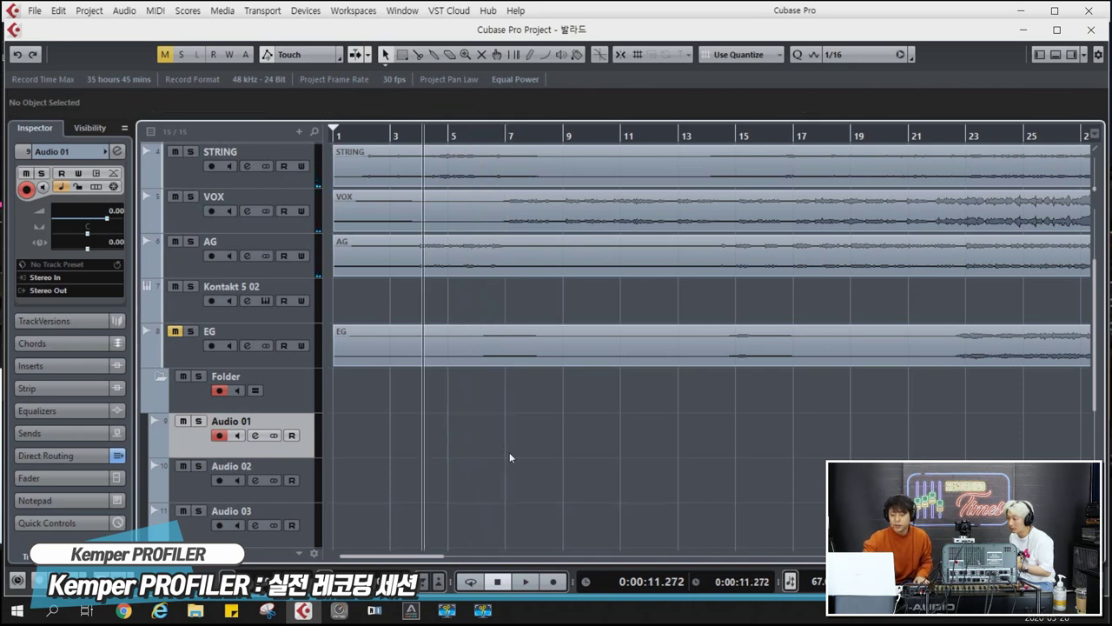
key(space)
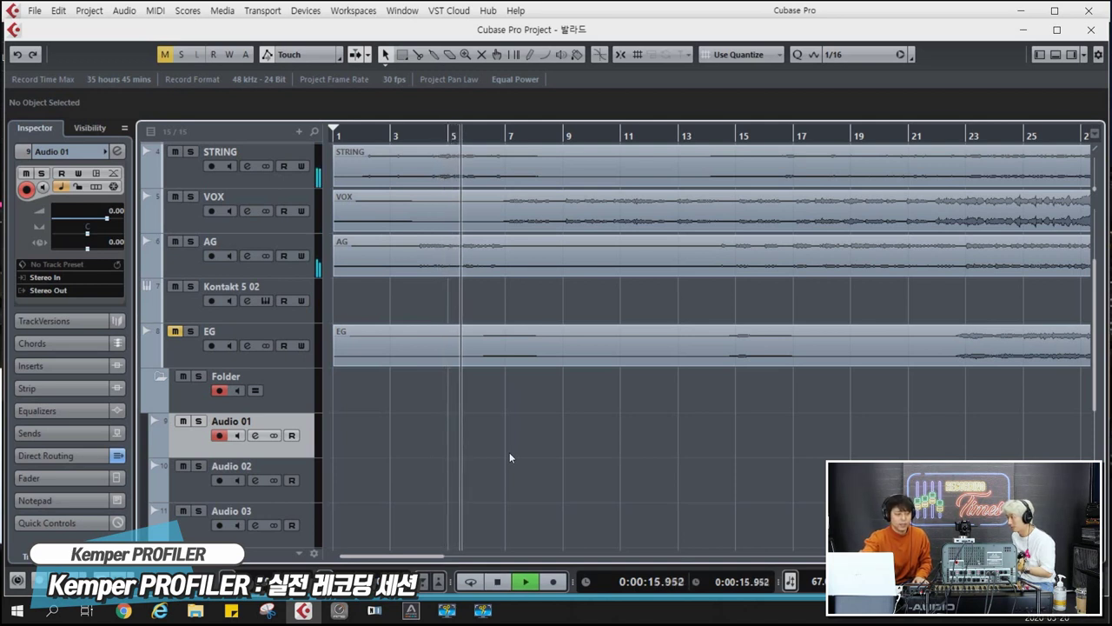
key(KP_Multiply)
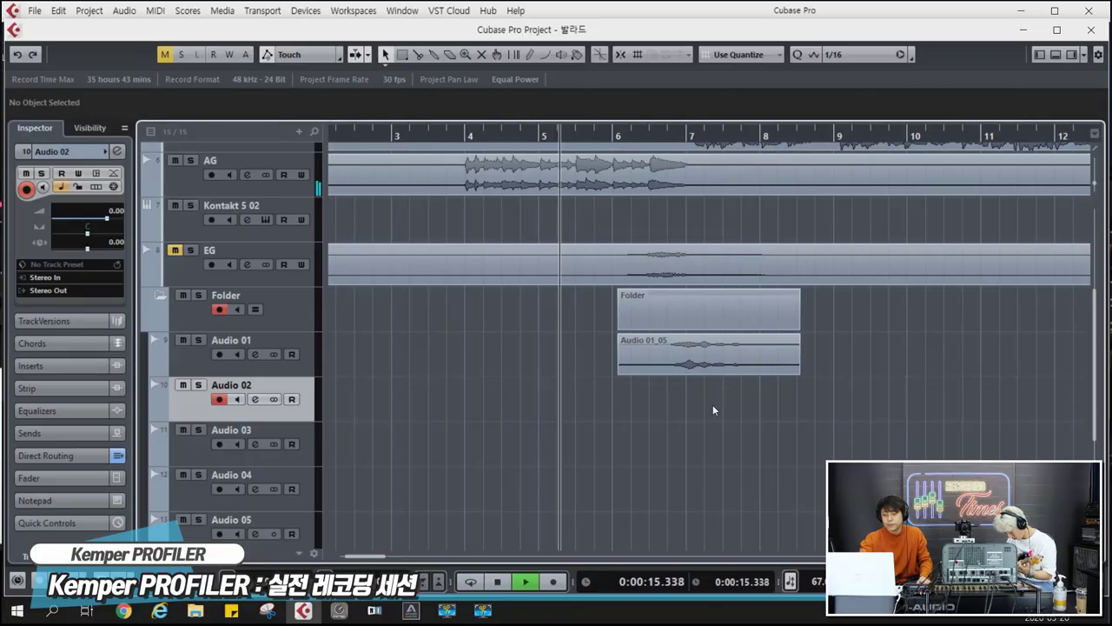
key(KP_Multiply)
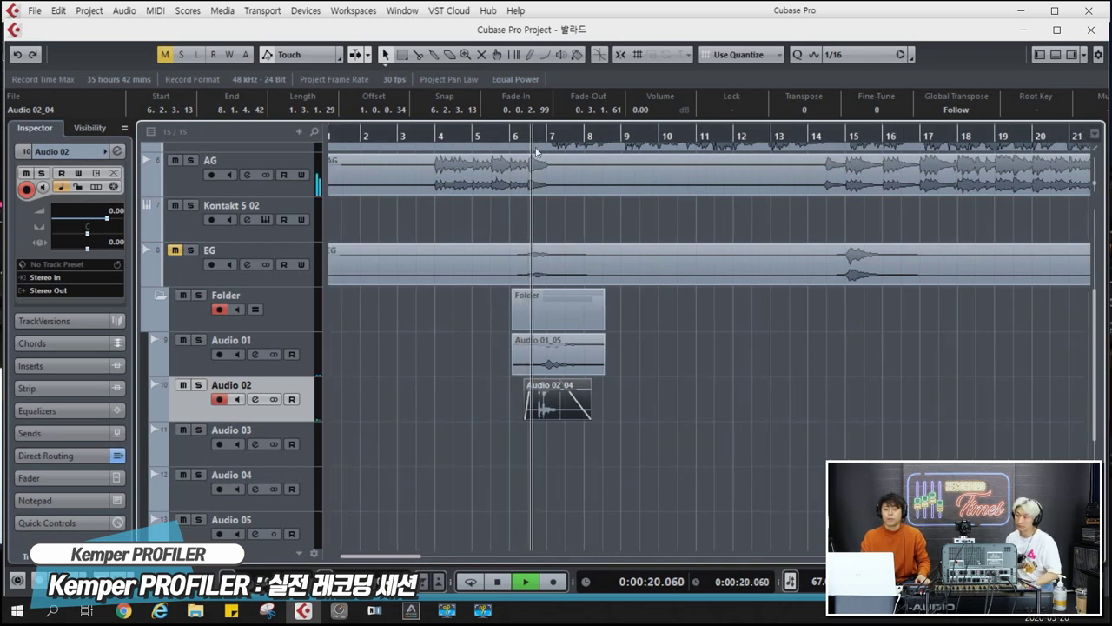
Switch to the Audio 01 track and try recording a take from about bar 9
click(294, 372)
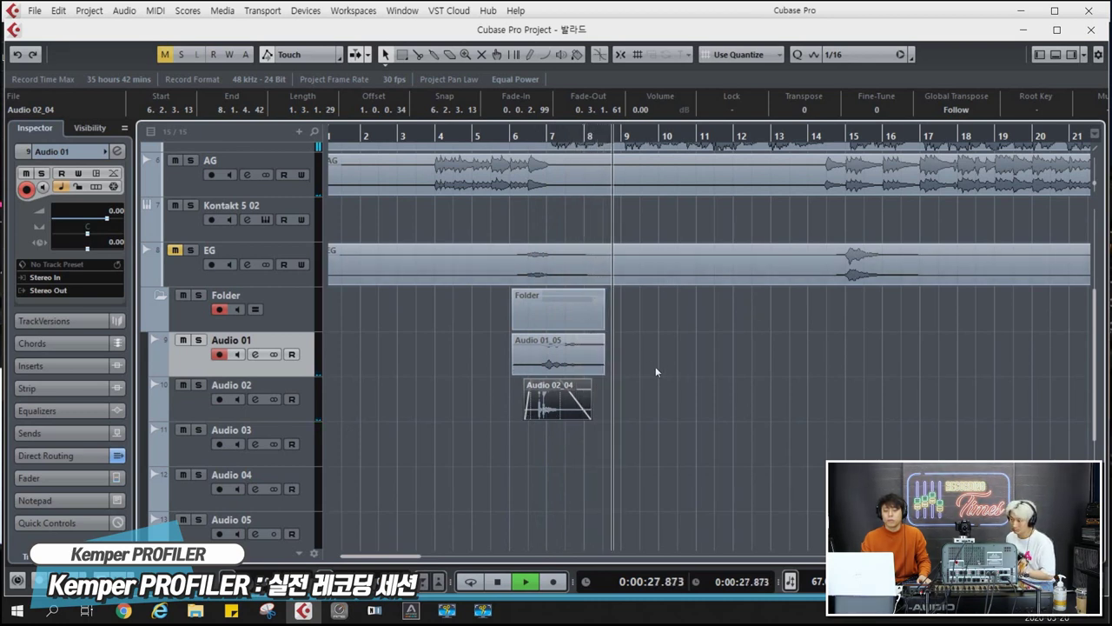
key(KP_Multiply)
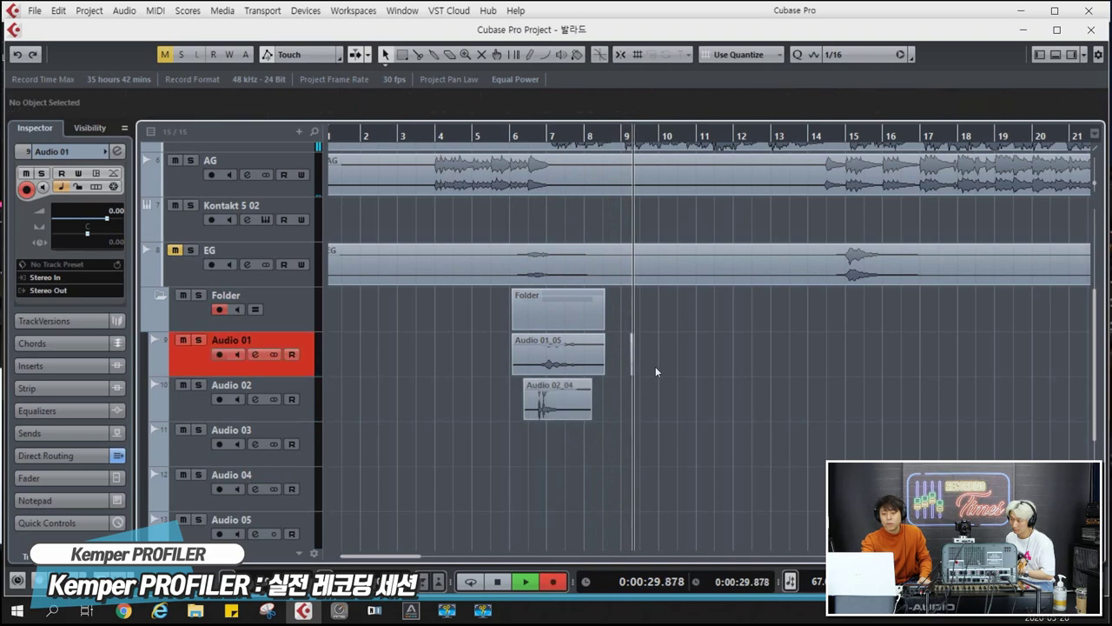
key(h)
key(h)
key(h)
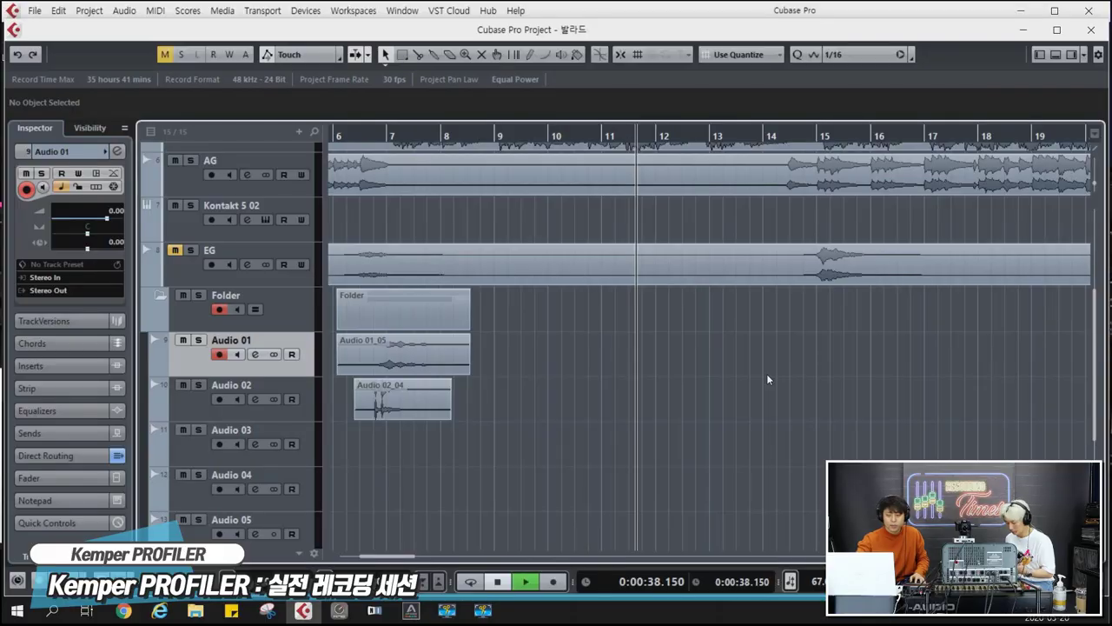
Record a take on Audio 01 from about bar 12 until just past bar 16
key(KP_Multiply)
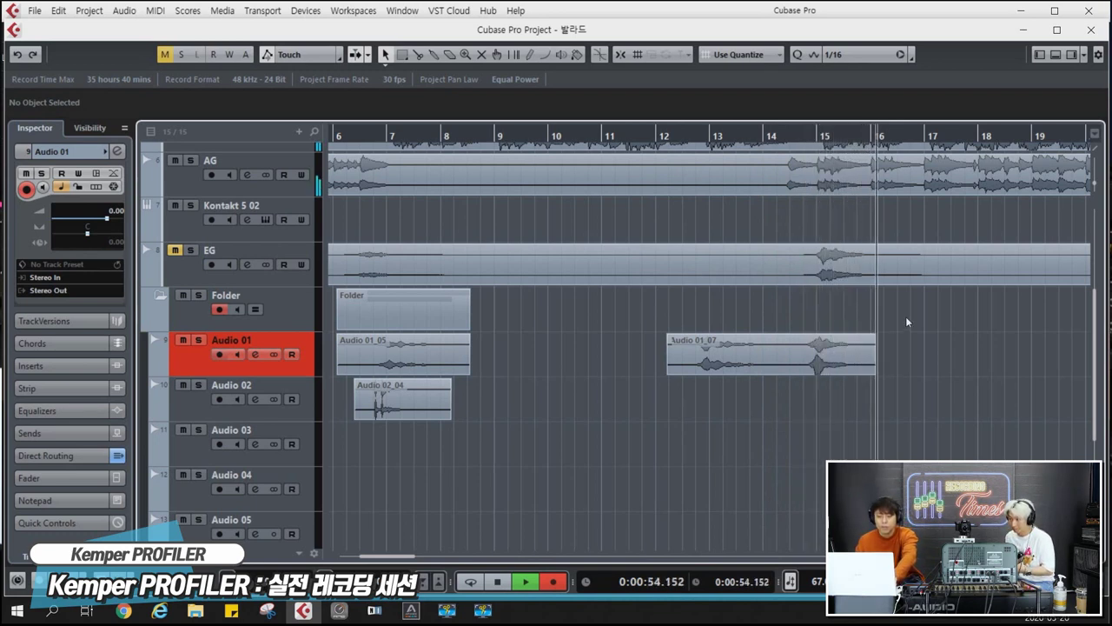
key(space)
scroll(687, 391, up, 2)
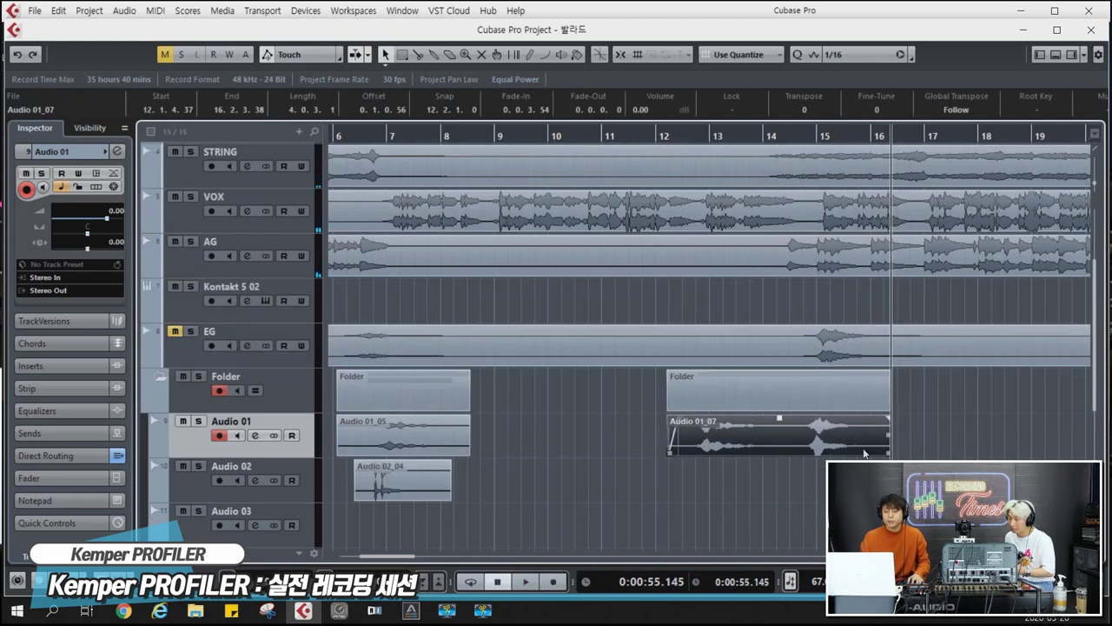
Play back the Audio 01_07 take from about bar 14 and lower the event's volume to -3 dB
click(799, 137)
key(space)
key(g)
key(g)
key(g)
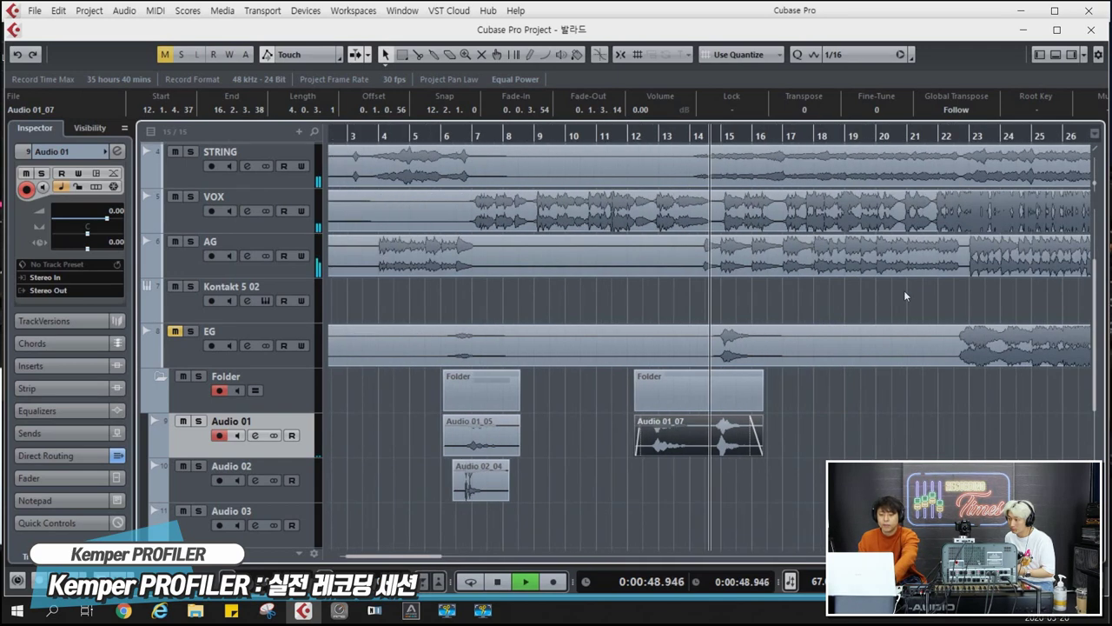
scroll(645, 111, down, 3)
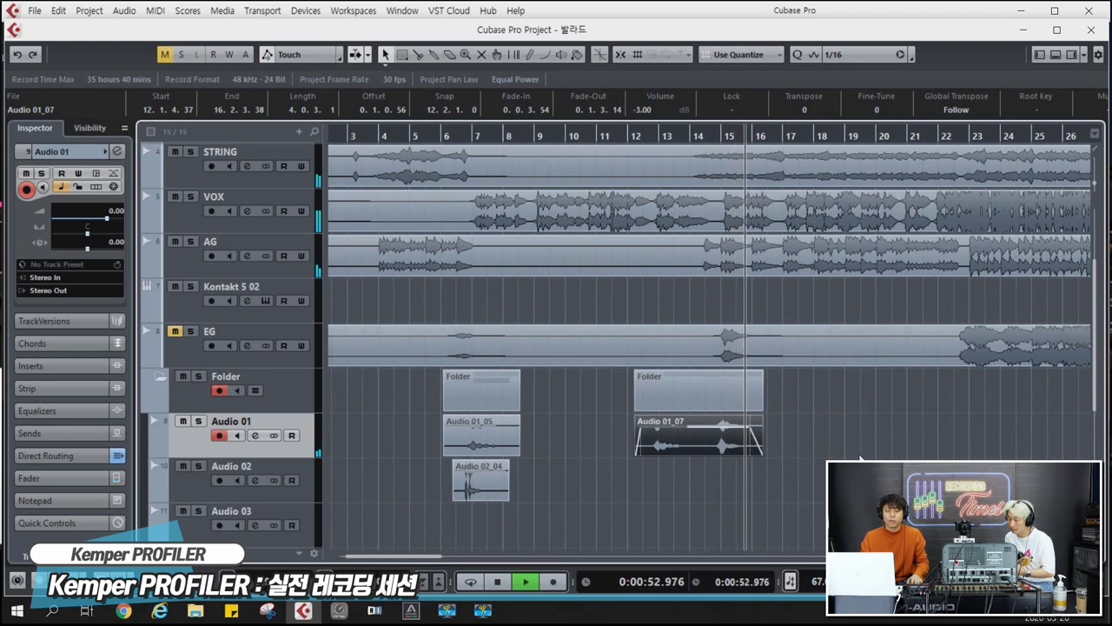
scroll(893, 432, down, 3)
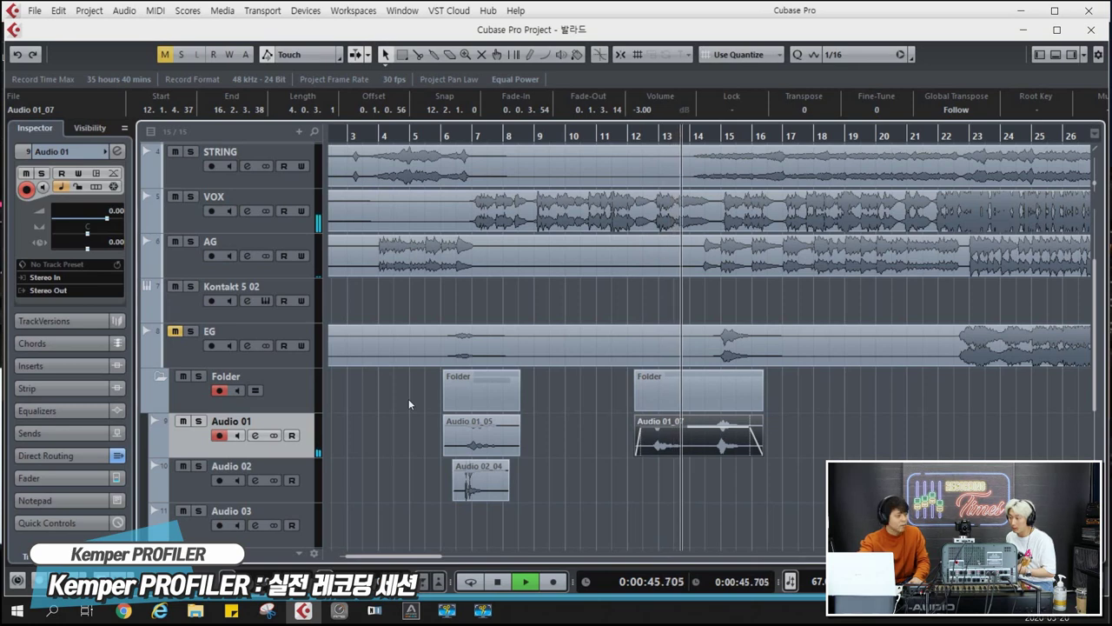
Record a replacement phrase on Audio 01 from about bar 14 and shift the new event slightly earlier
key(KP_Multiply)
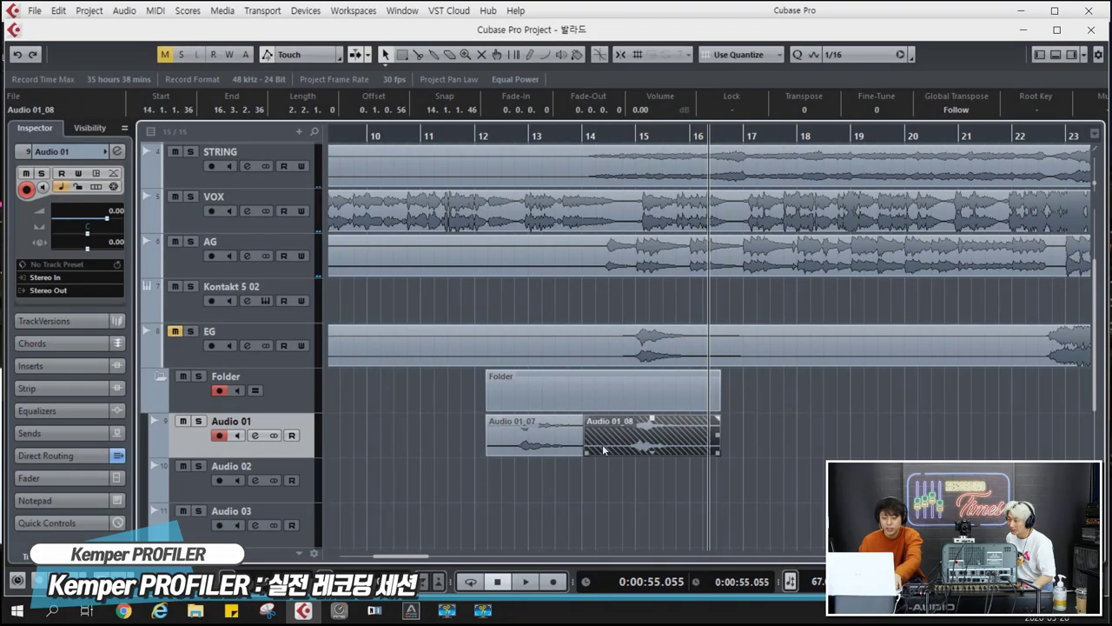
drag(583, 454, 572, 458)
click(565, 444)
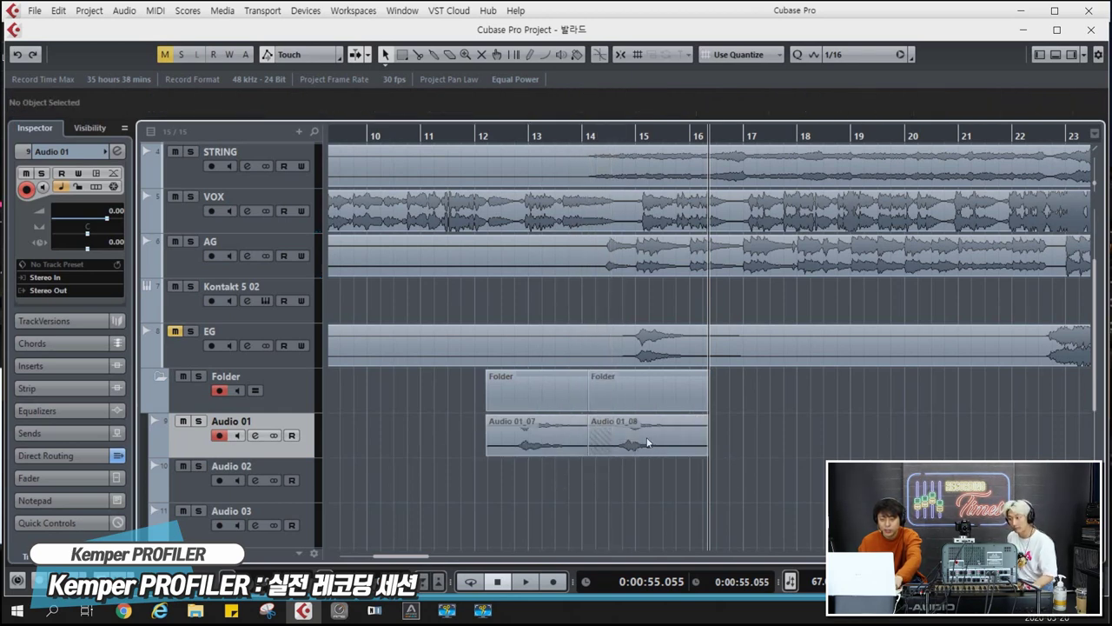
Crossfade the overlapping Audio 01_07 and Audio 01_08 events and play back the joined section
key(x)
key(space)
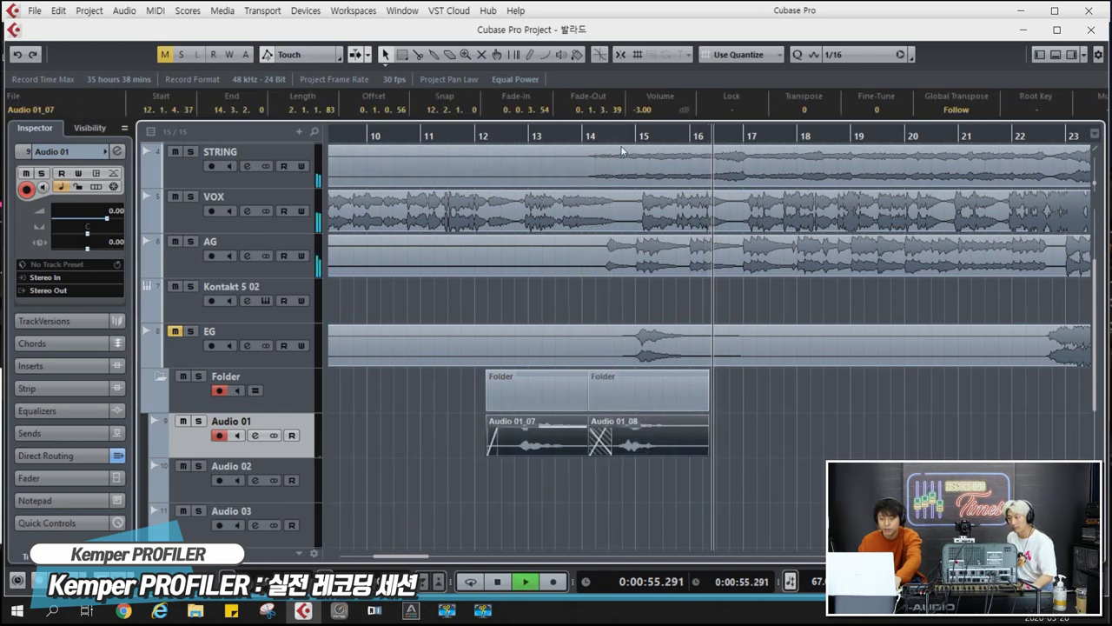
click(731, 428)
drag(704, 417, 806, 419)
key(g)
key(g)
click(819, 434)
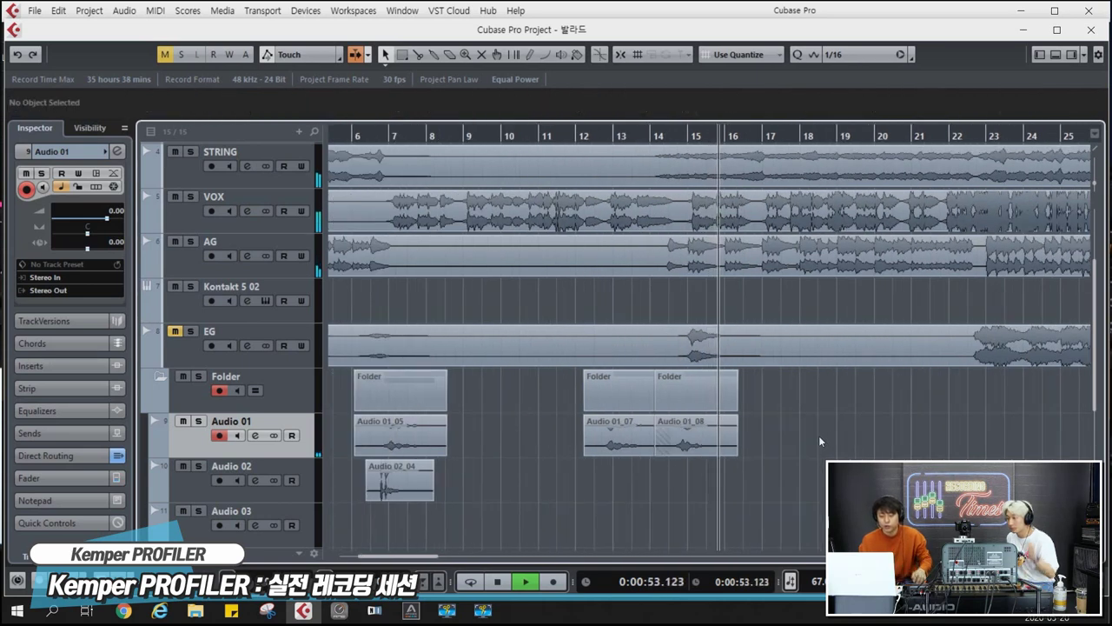
Try recording the next phrase on Audio 01 from just before bar 18
scroll(848, 402, down, 3)
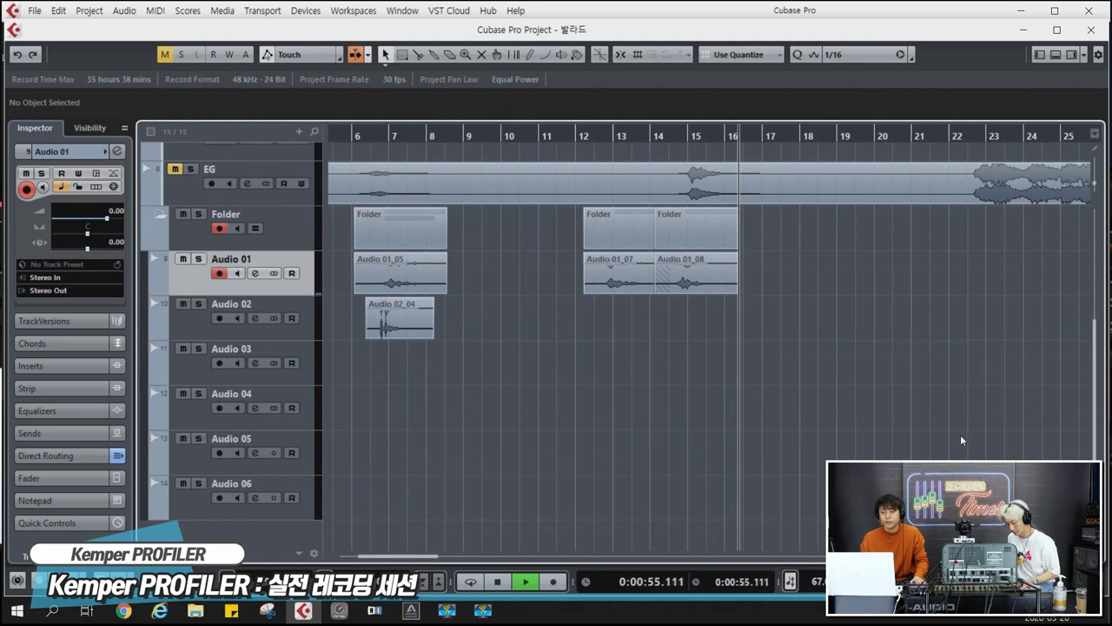
scroll(963, 434, up, 5)
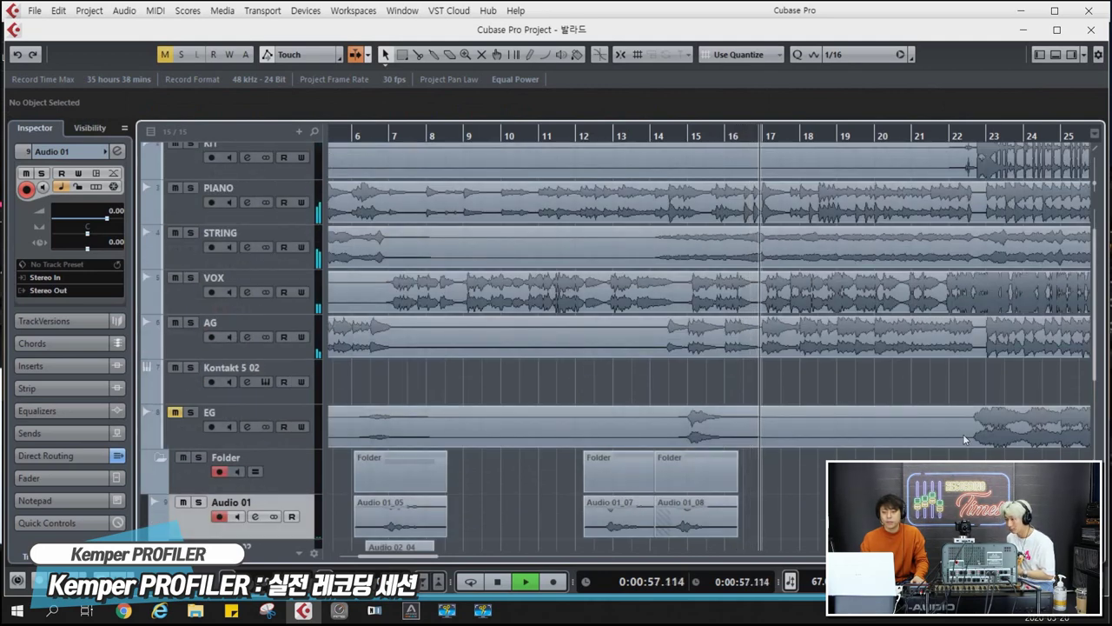
scroll(843, 446, down, 2)
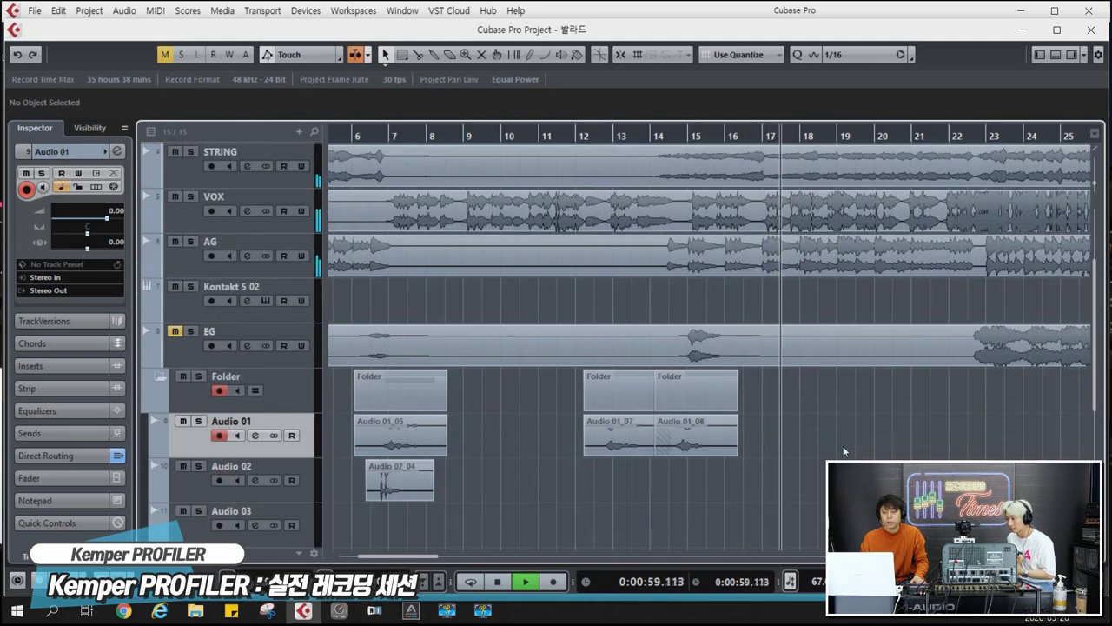
key(KP_Multiply)
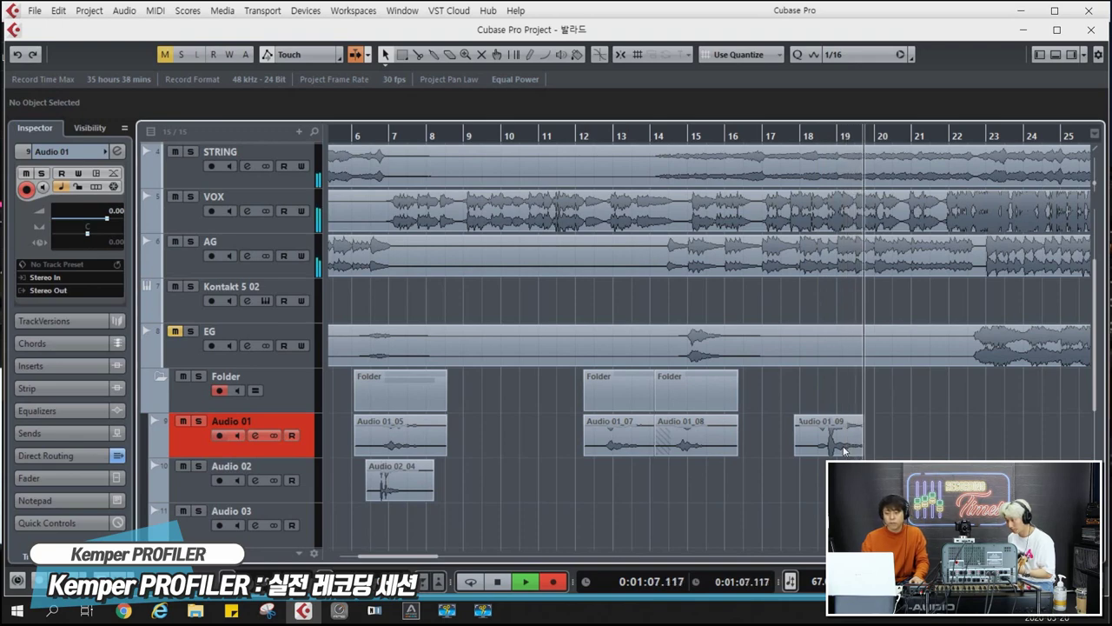
key(h)
key(h)
key(h)
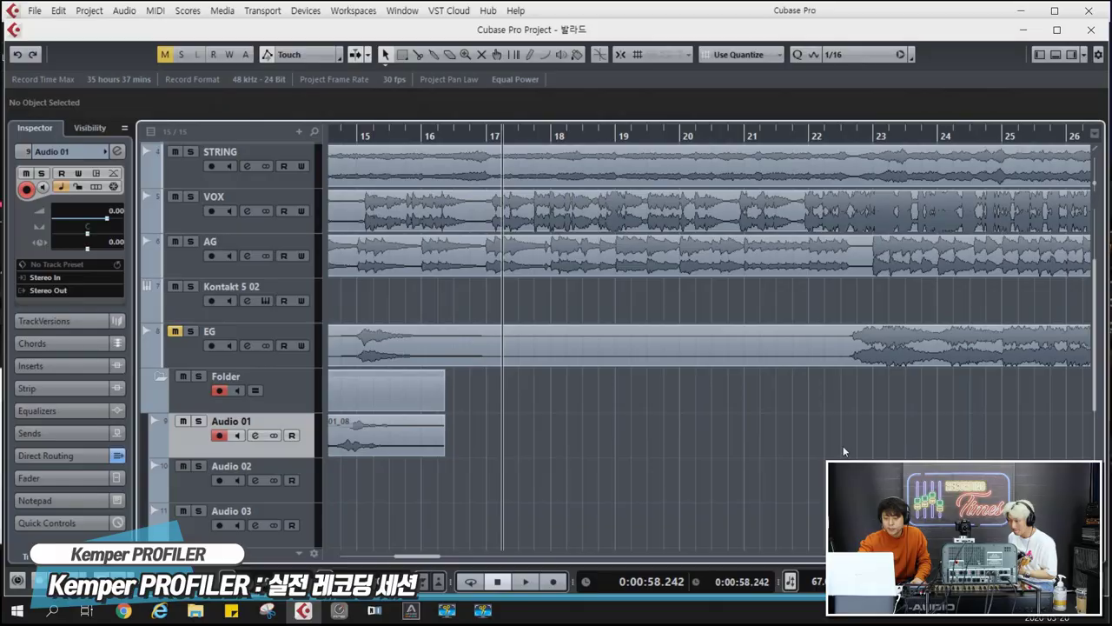
Rewind to about bar 16 and record a take on Audio 01 from just before bar 17 until past bar 23
key(KP_Subtract)
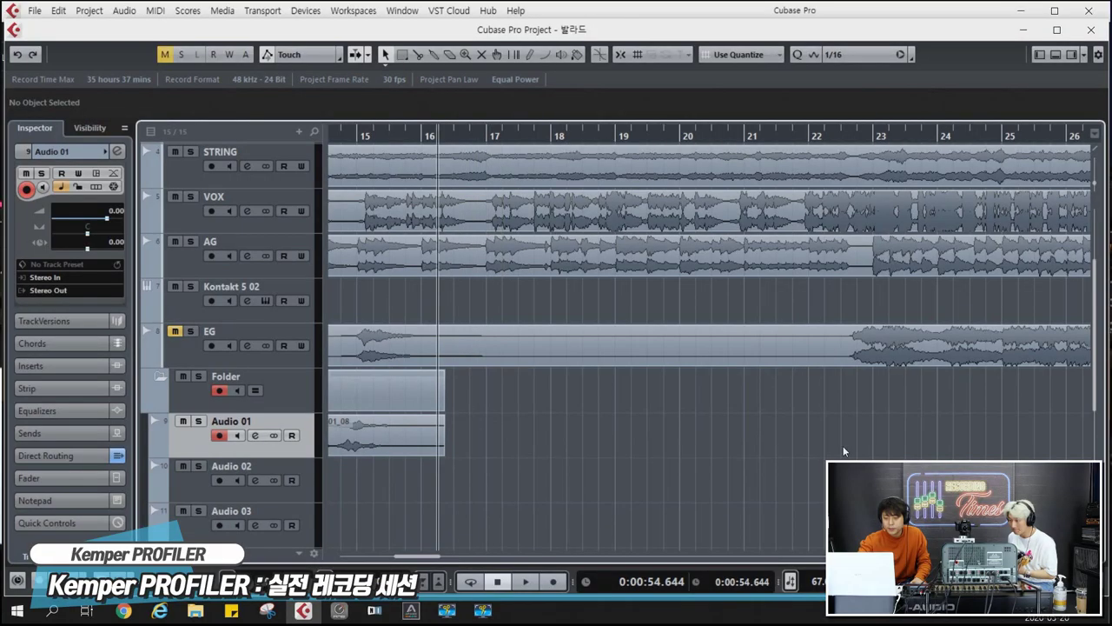
key(space)
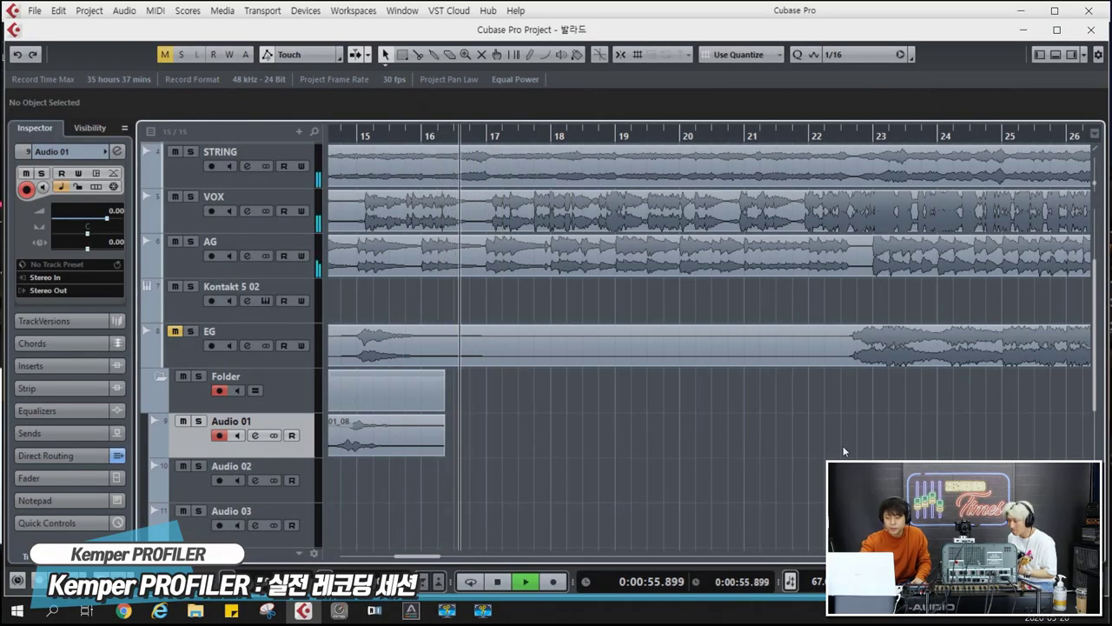
key(KP_Multiply)
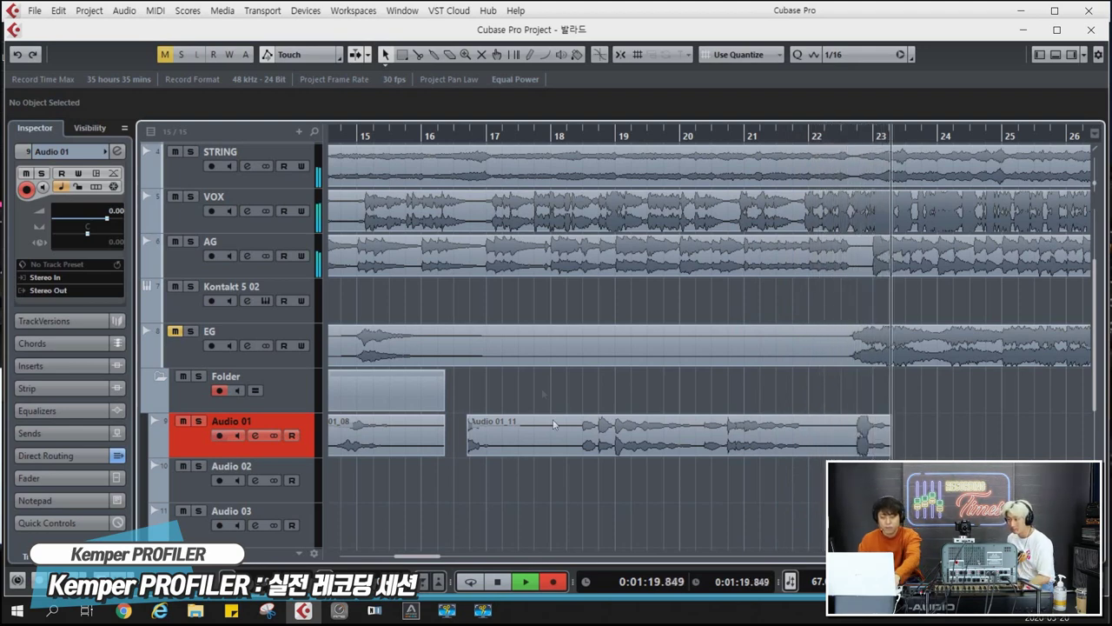
key(space)
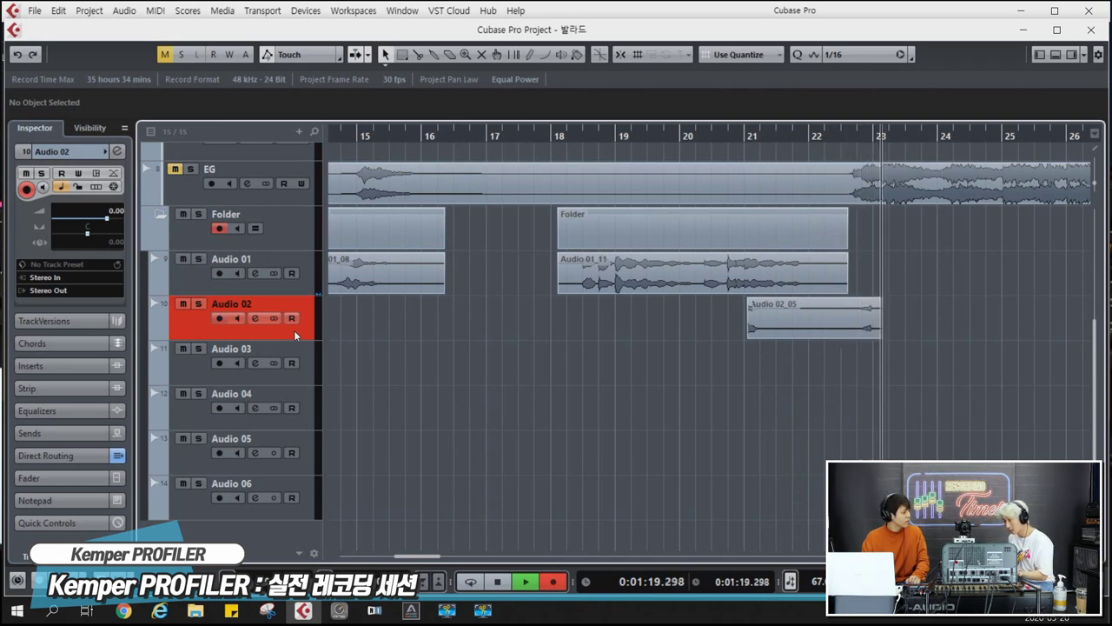
Discard the Audio 02 take started at bar 21 and record a new one on that track from about bar 22
key(space)
key(Delete)
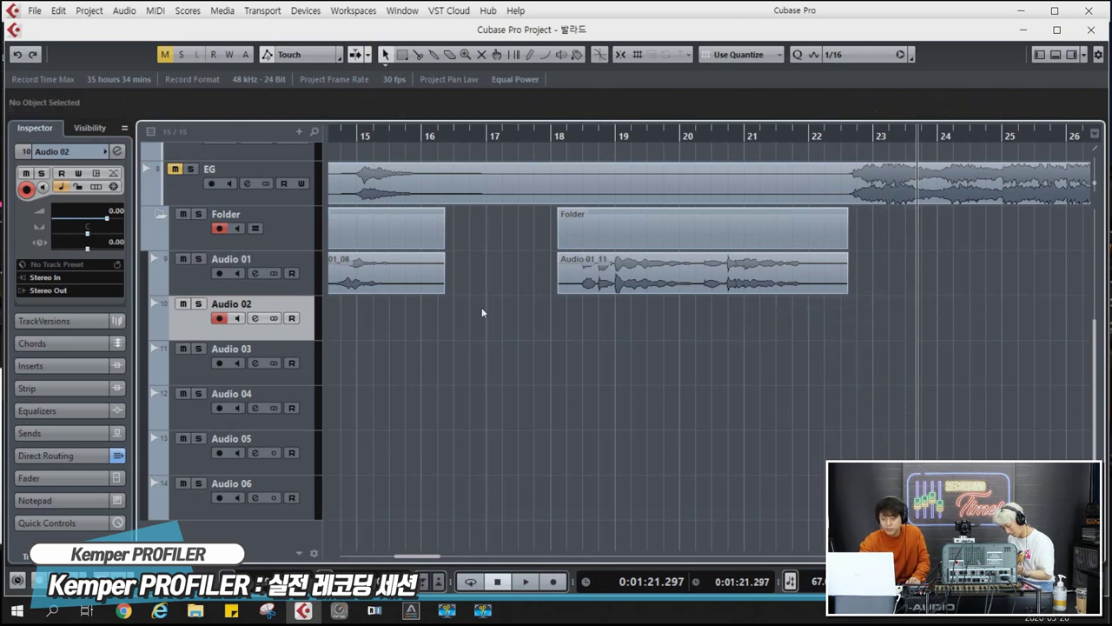
key(space)
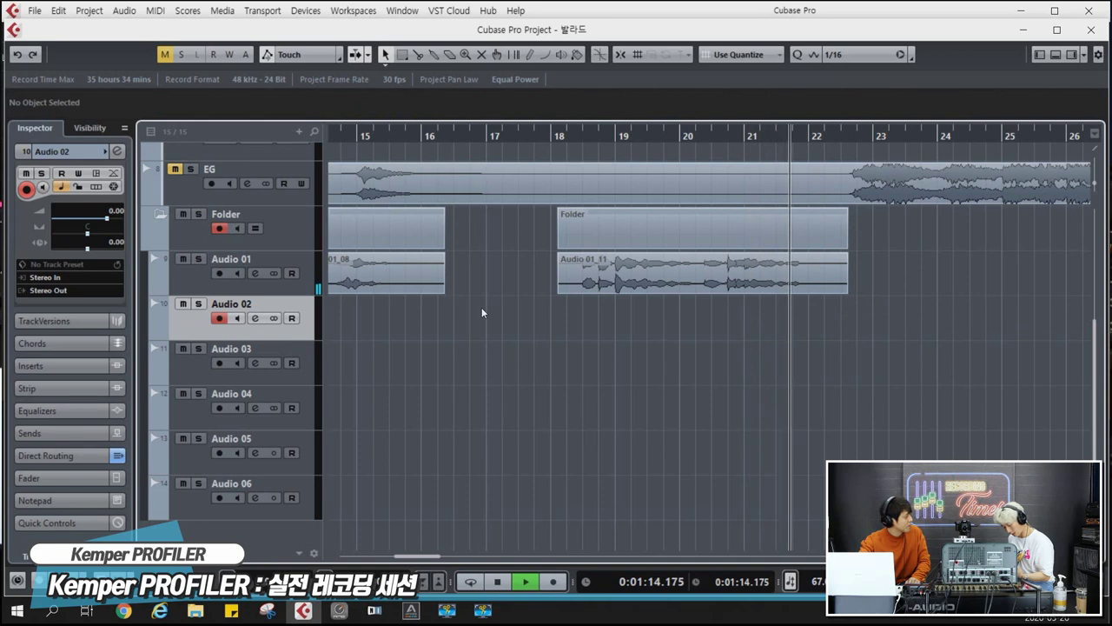
key(KP_Multiply)
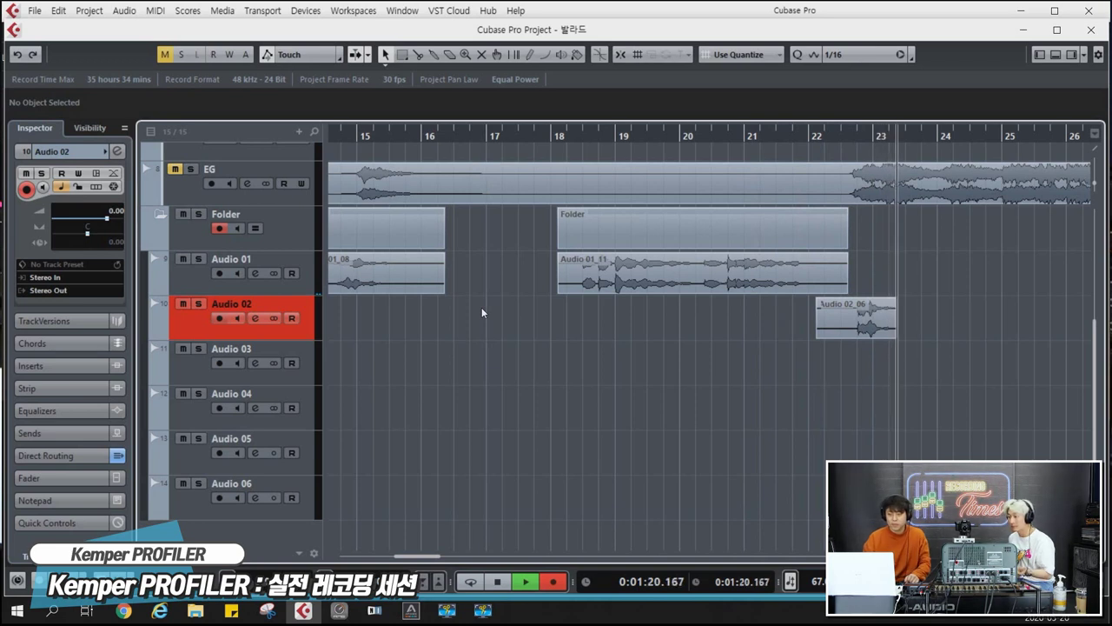
key(space)
click(852, 133)
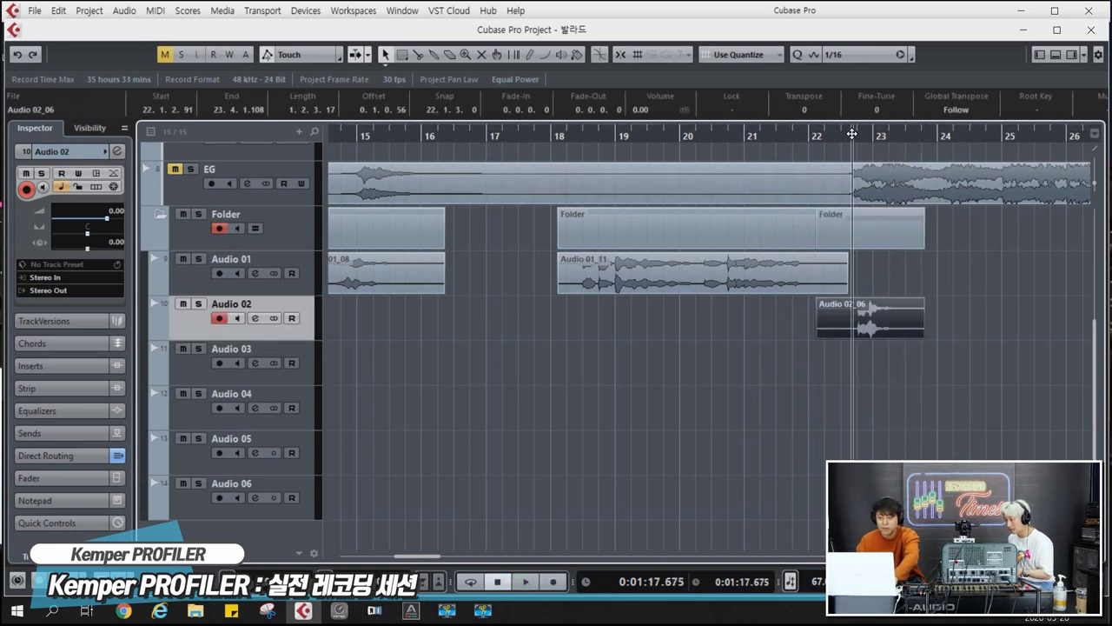
click(940, 320)
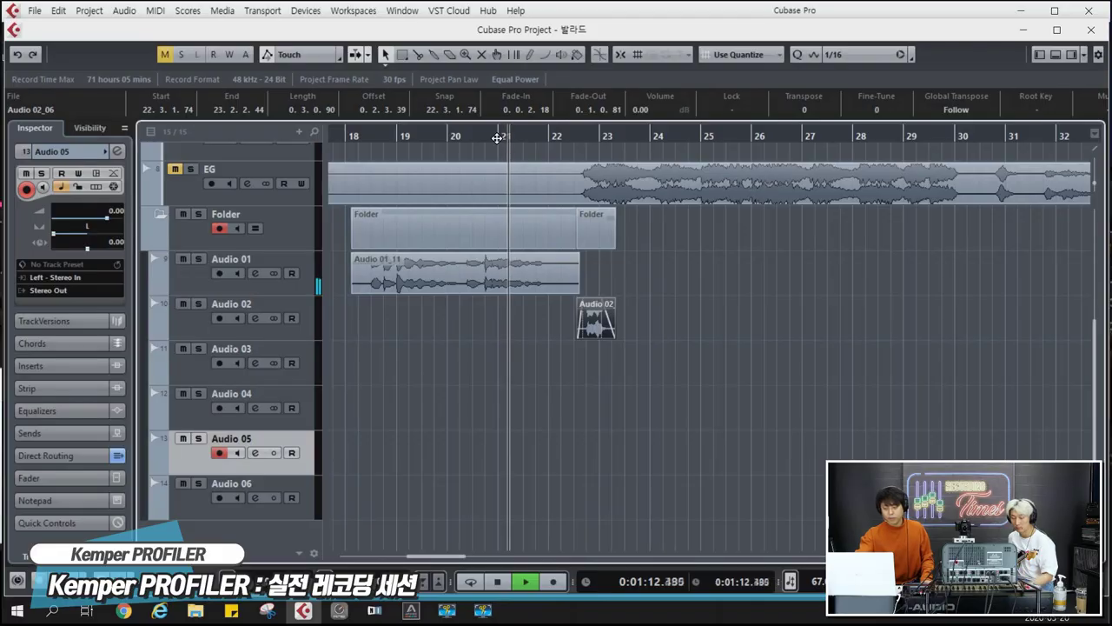
Record a take on Audio 05 from the middle of bar 21 to bar 31
key(KP_Multiply)
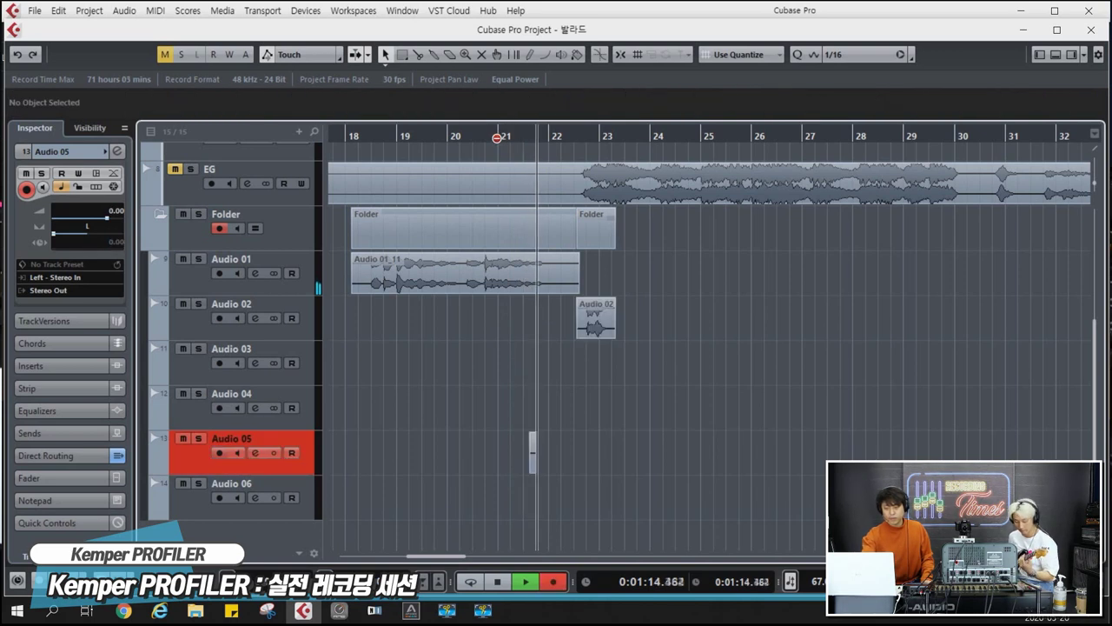
key(g)
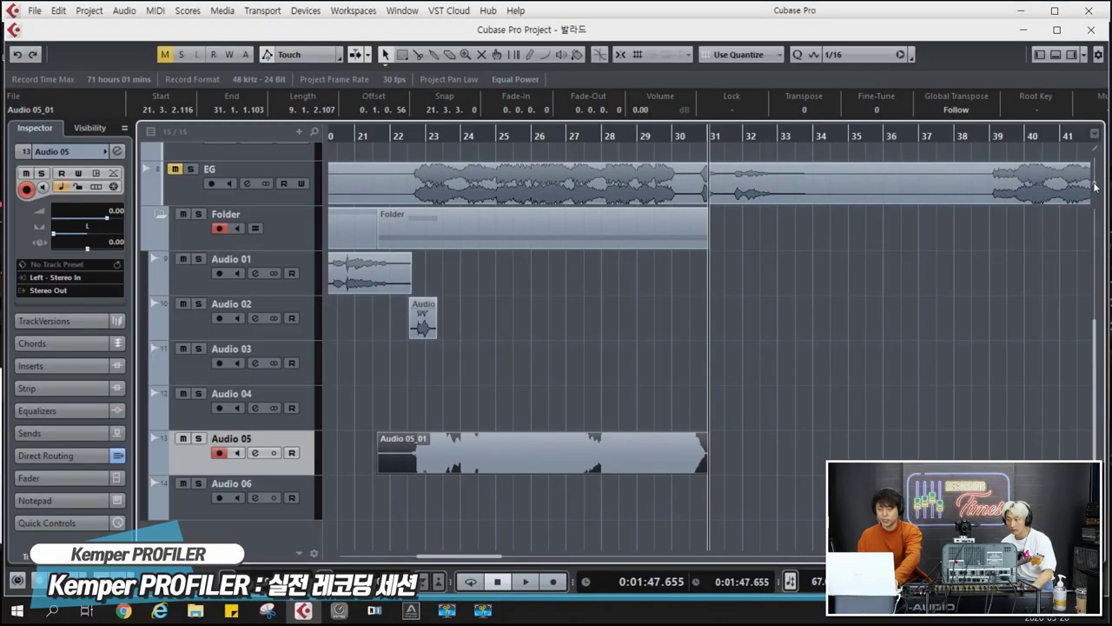
Reduce the waveform display height and play back the Audio 05 take from about bar 29
drag(1095, 186, 1057, 211)
click(652, 136)
key(space)
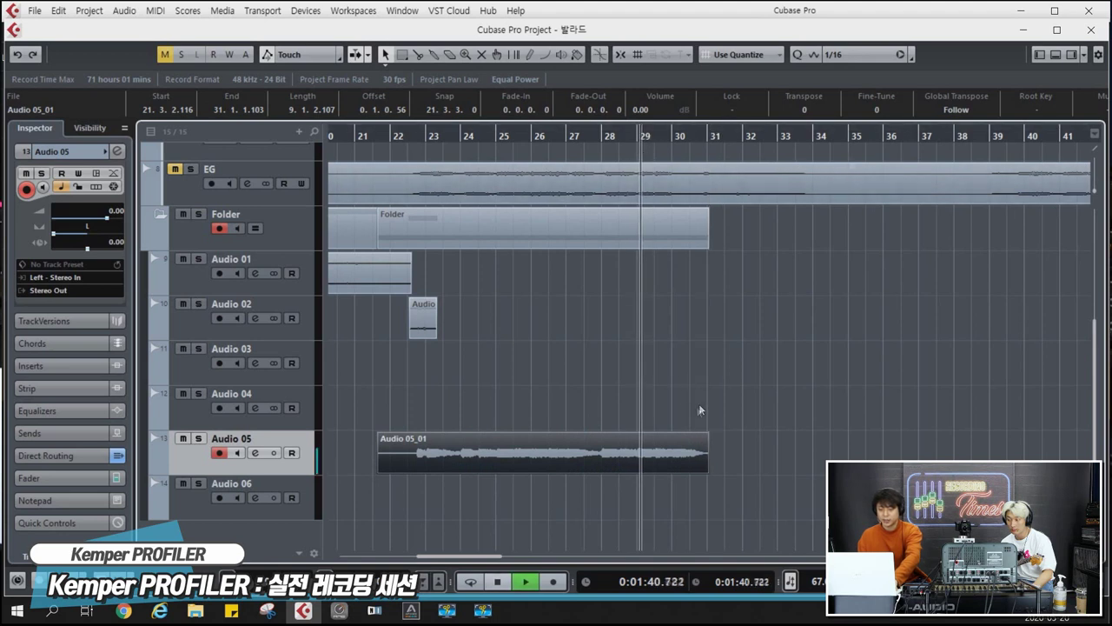
Stop playback and move the Audio 05_01 event earlier so it starts at 21.2.1.58
key(h)
click(825, 399)
key(h)
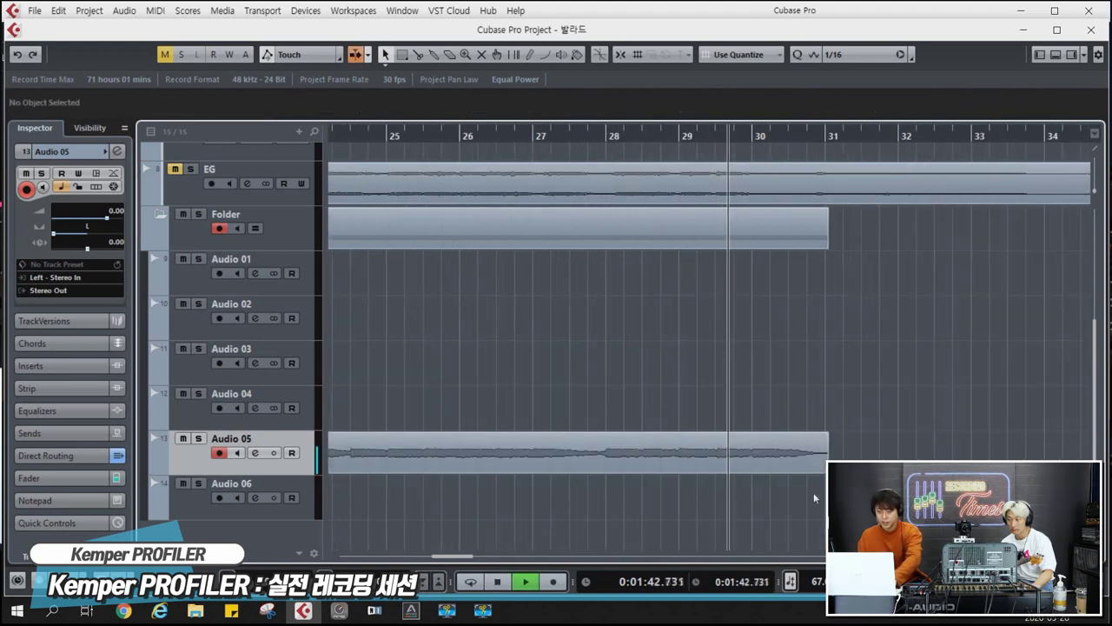
key(space)
drag(805, 475, 805, 475)
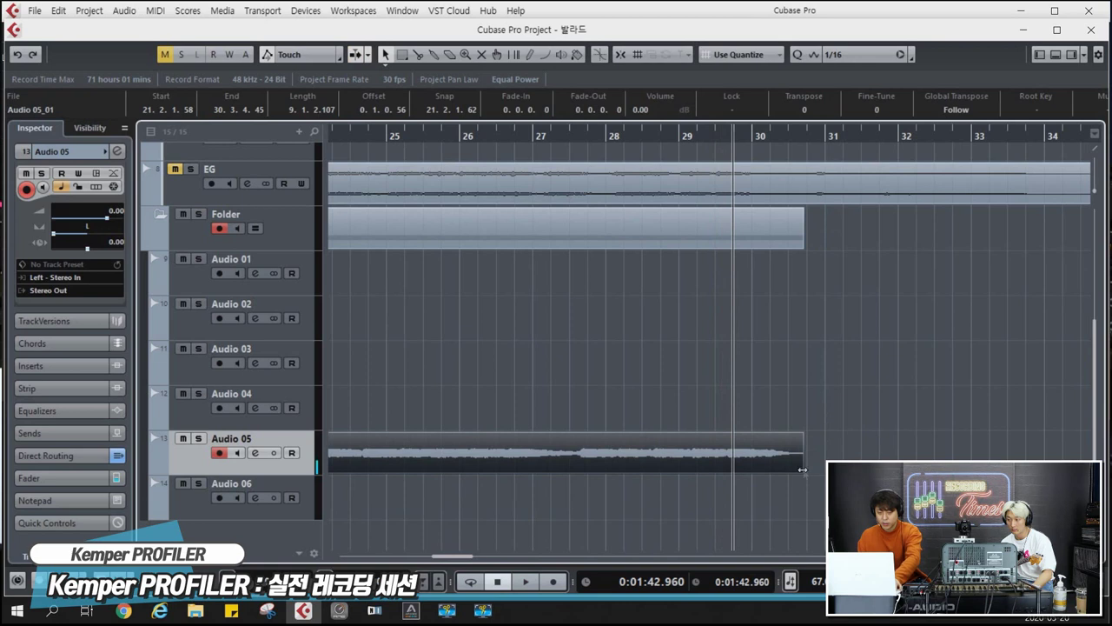
Trim the end of the Audio 05_01 event to 29.2.4.94 and play back its ending from around bar 28
key(Escape)
drag(820, 469, 707, 464)
key(space)
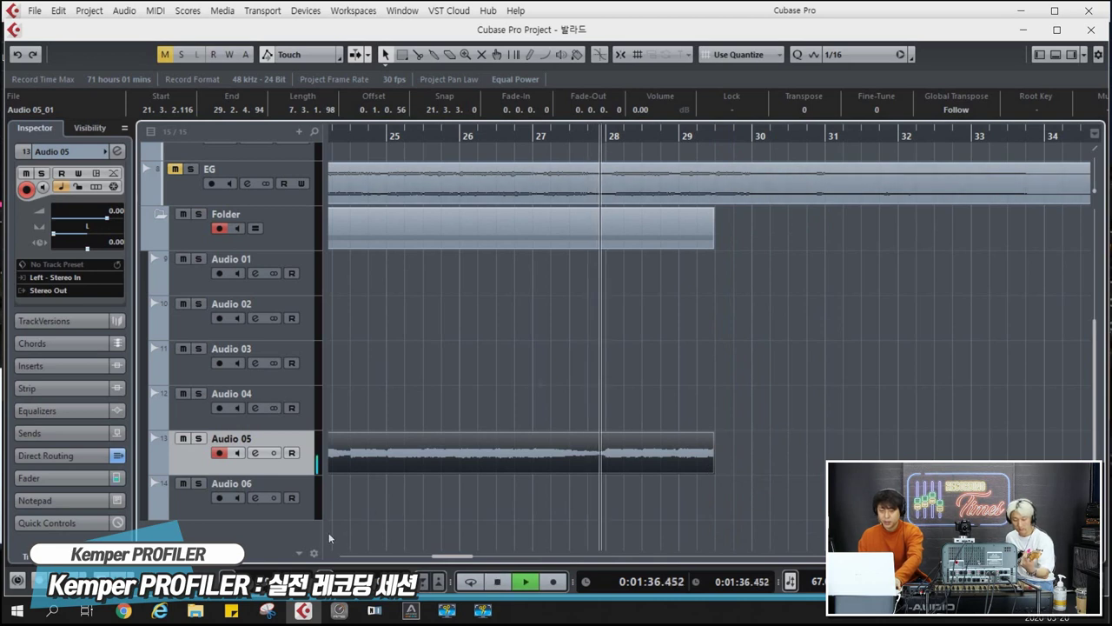
Try recording the phrase's ending on Audio 06 from 29.1.4.20 to about 30.3, and discard the take
click(184, 508)
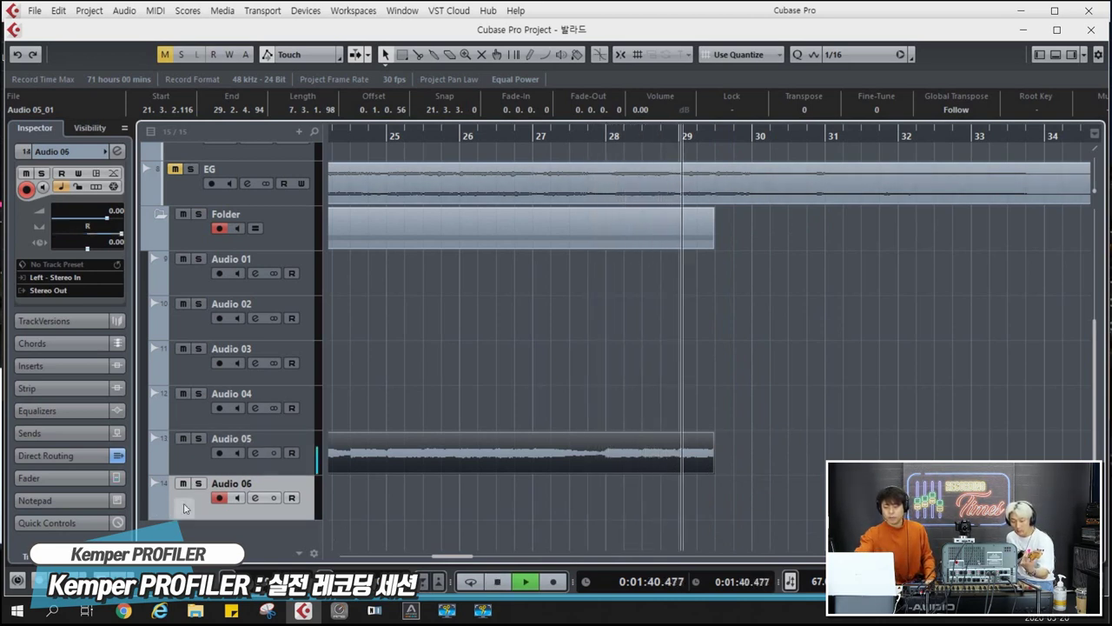
key(KP_Multiply)
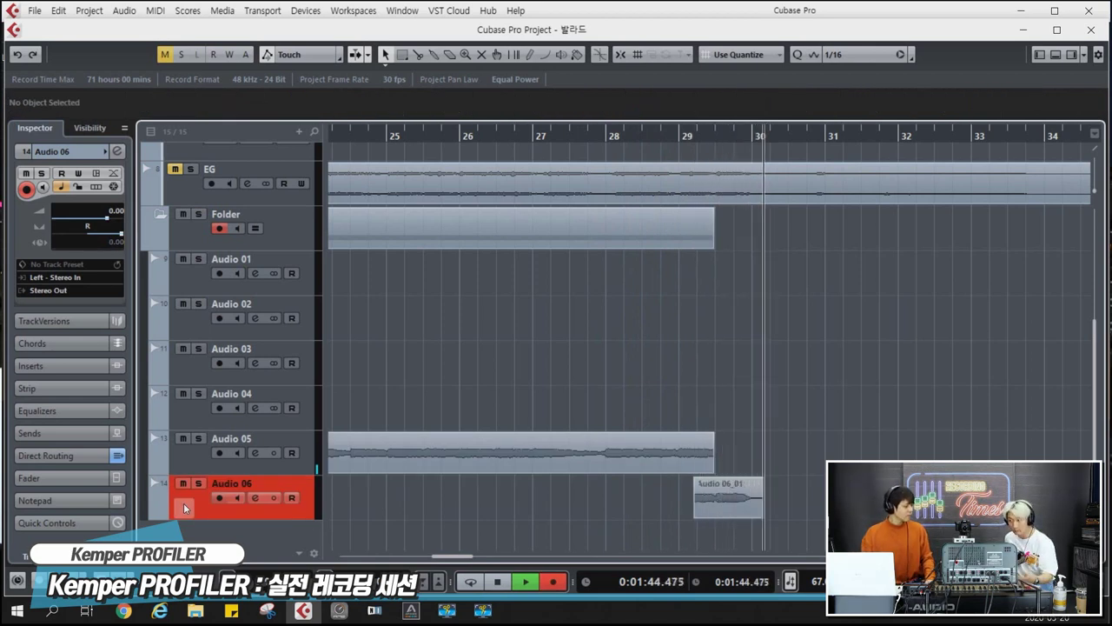
key(space)
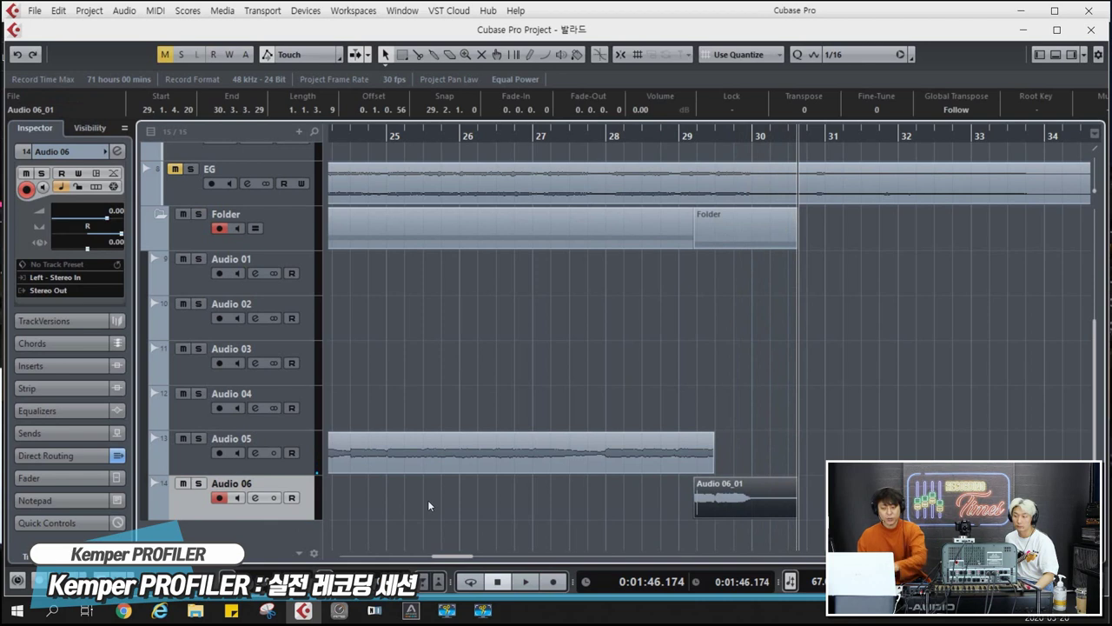
key(Delete)
Record the phrase's ending on Audio 06 from the start of bar 29 to the second half of bar 30
key(space)
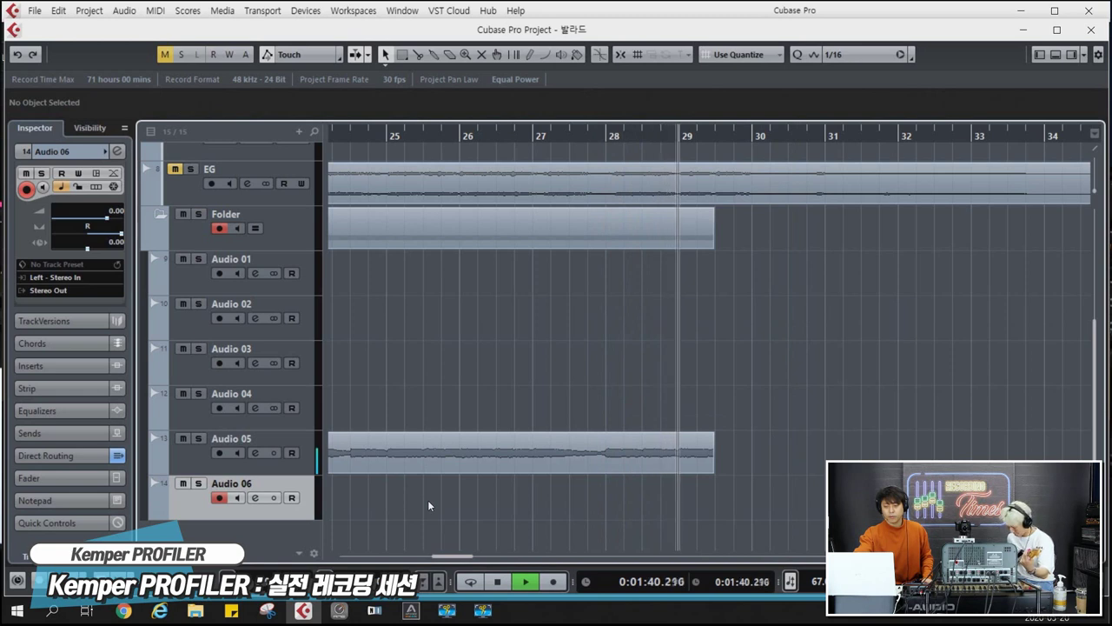
key(KP_Multiply)
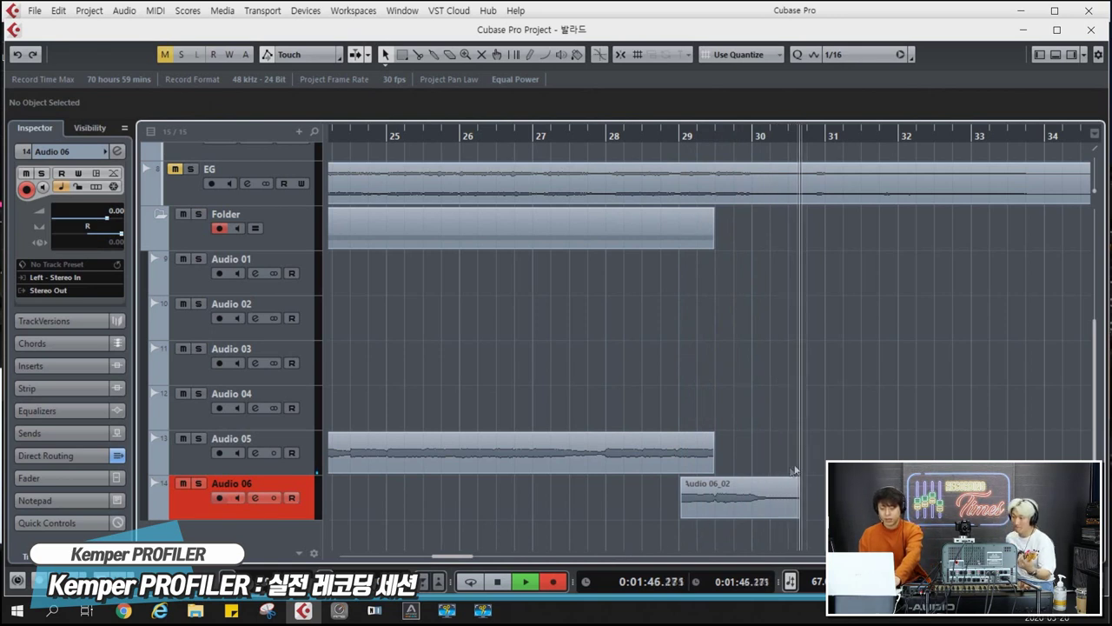
key(space)
Trim the end of the Audio 06_02 event to 30.1.2.116 and give it a short fade-out
key(h)
key(h)
click(669, 439)
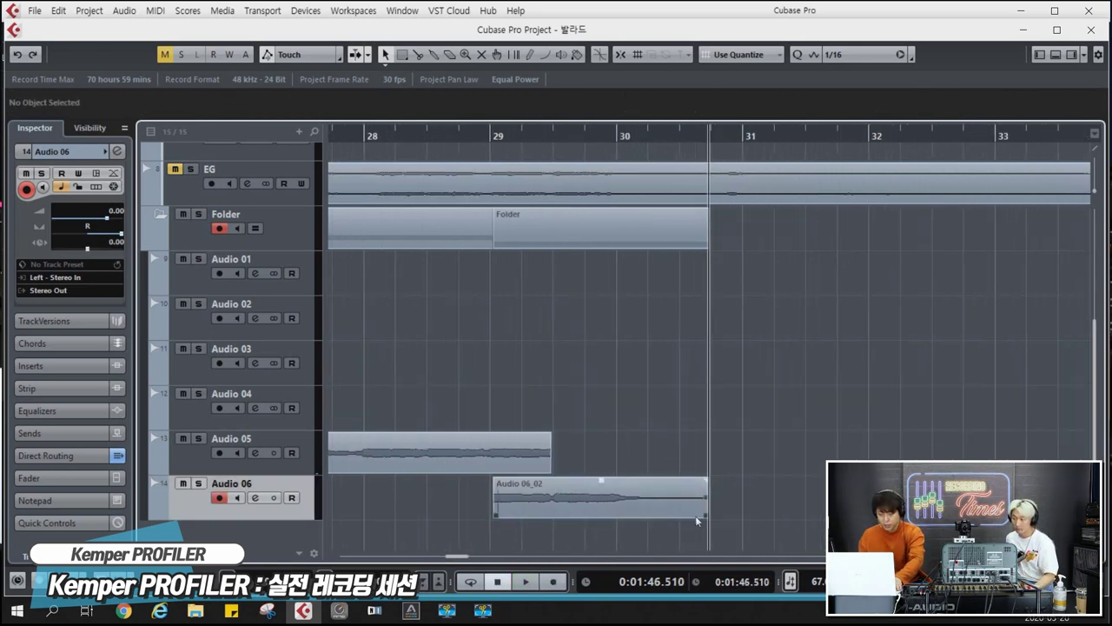
drag(706, 516, 631, 513)
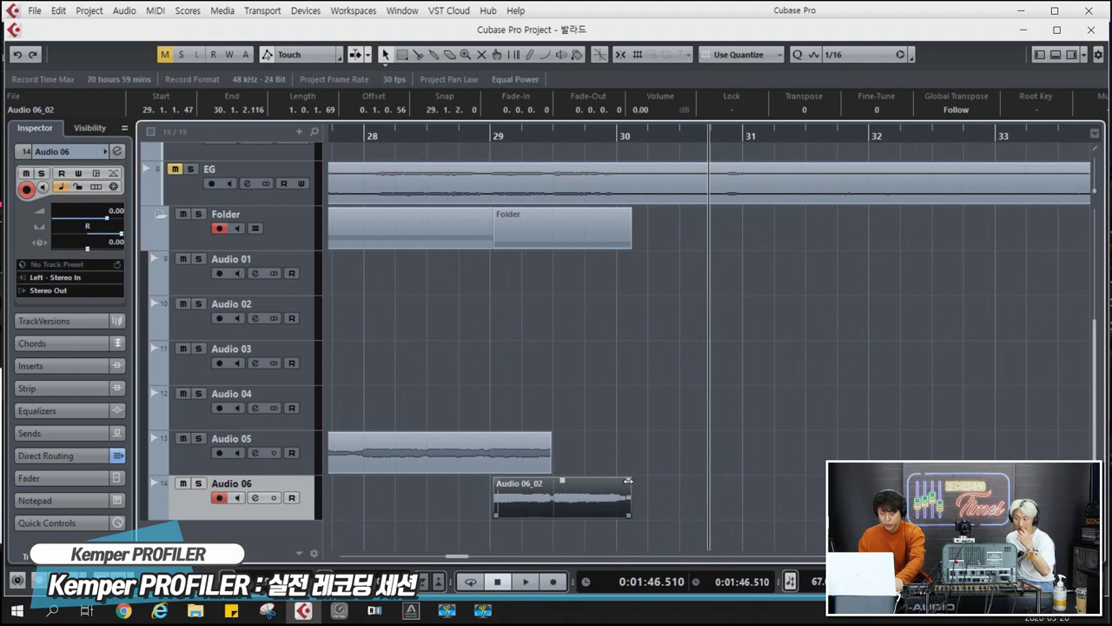
drag(607, 477, 616, 482)
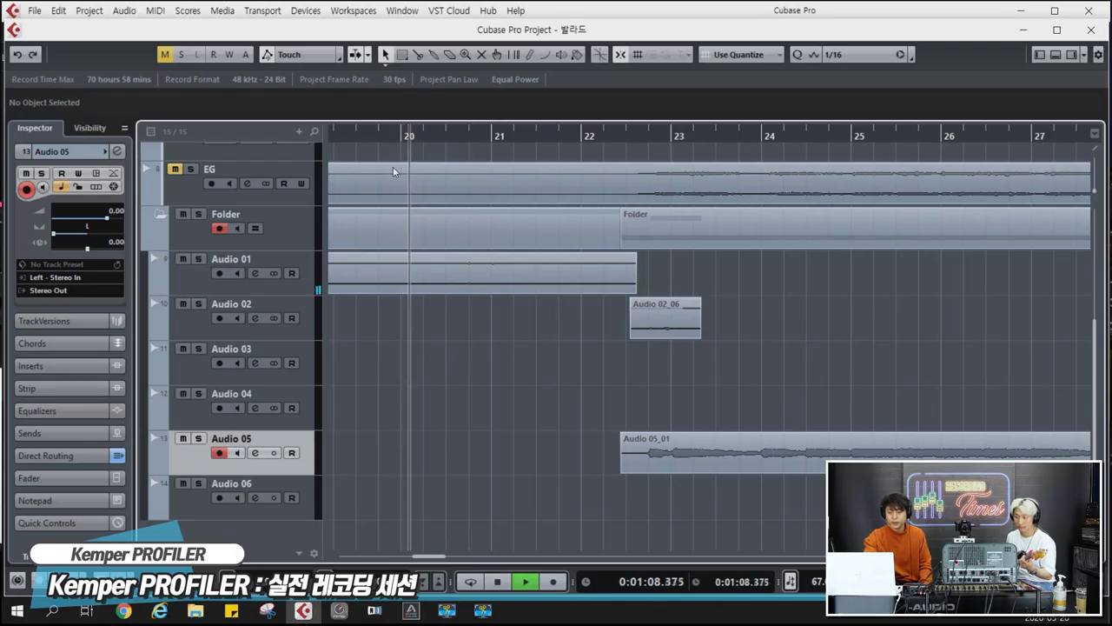
Record a doubling take of the Audio 05 part on Audio 06 from the middle of bar 20 through bar 30
key(Down)
key(KP_Multiply)
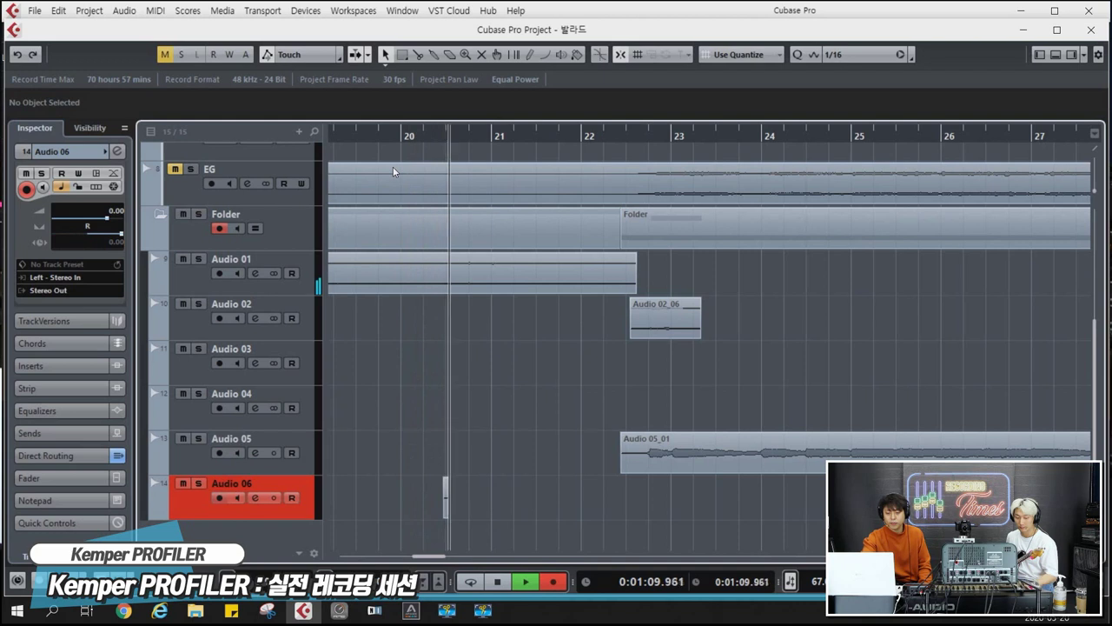
key(g)
key(g)
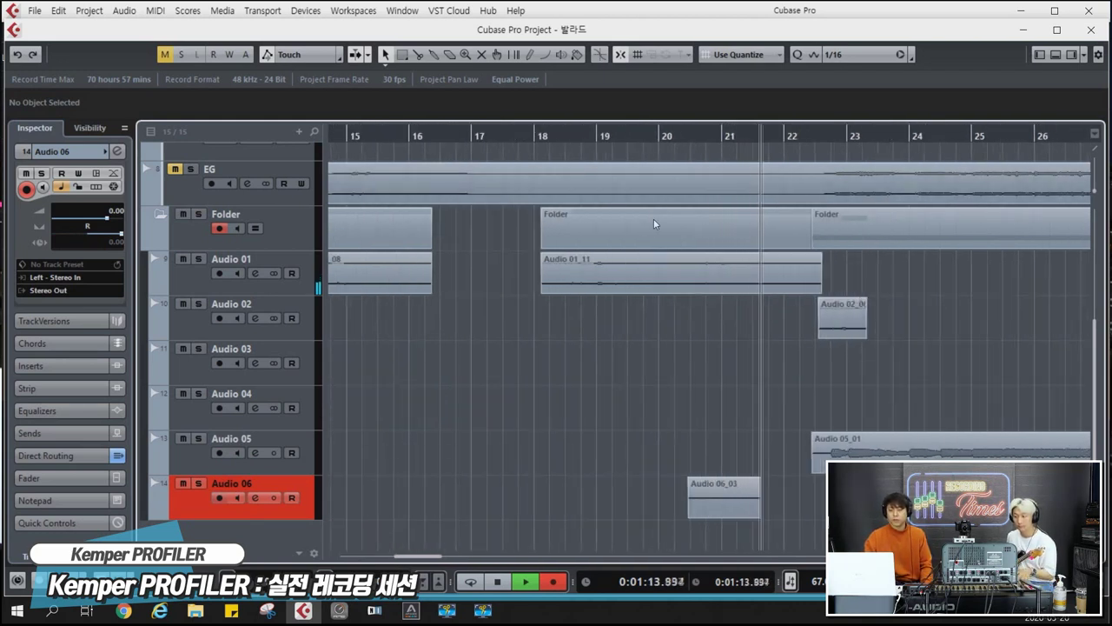
click(731, 265)
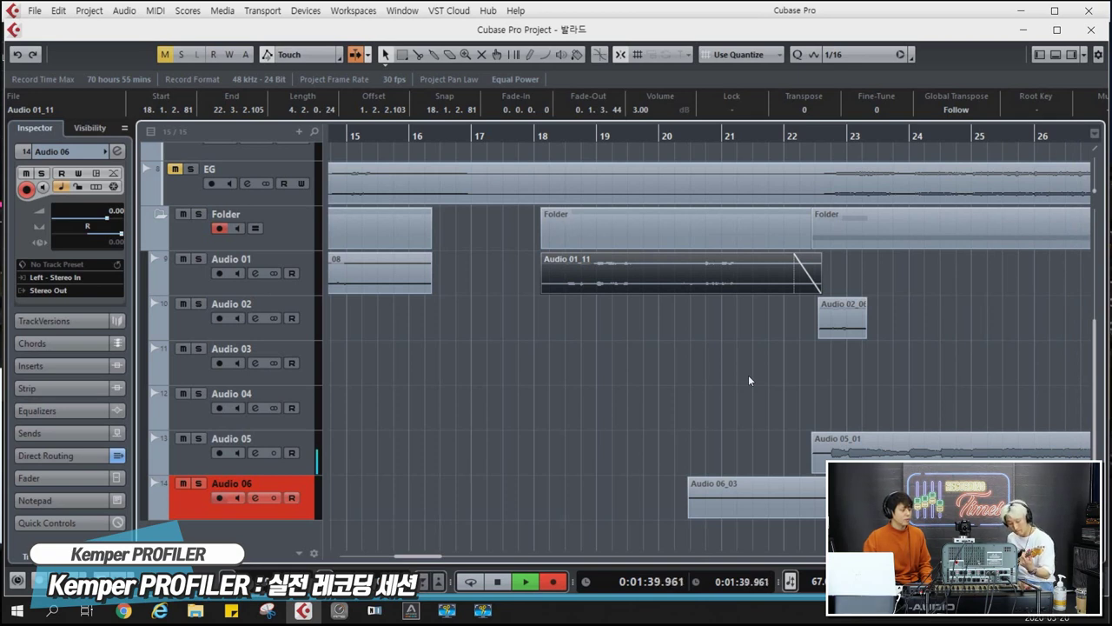
key(g)
key(g)
key(g)
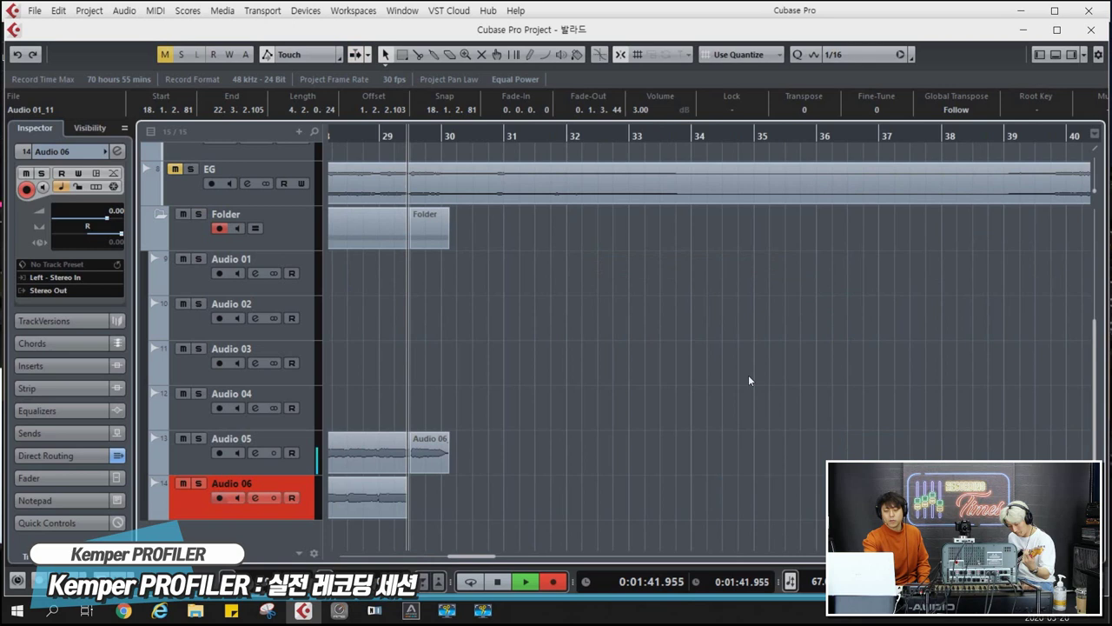
key(h)
key(h)
key(h)
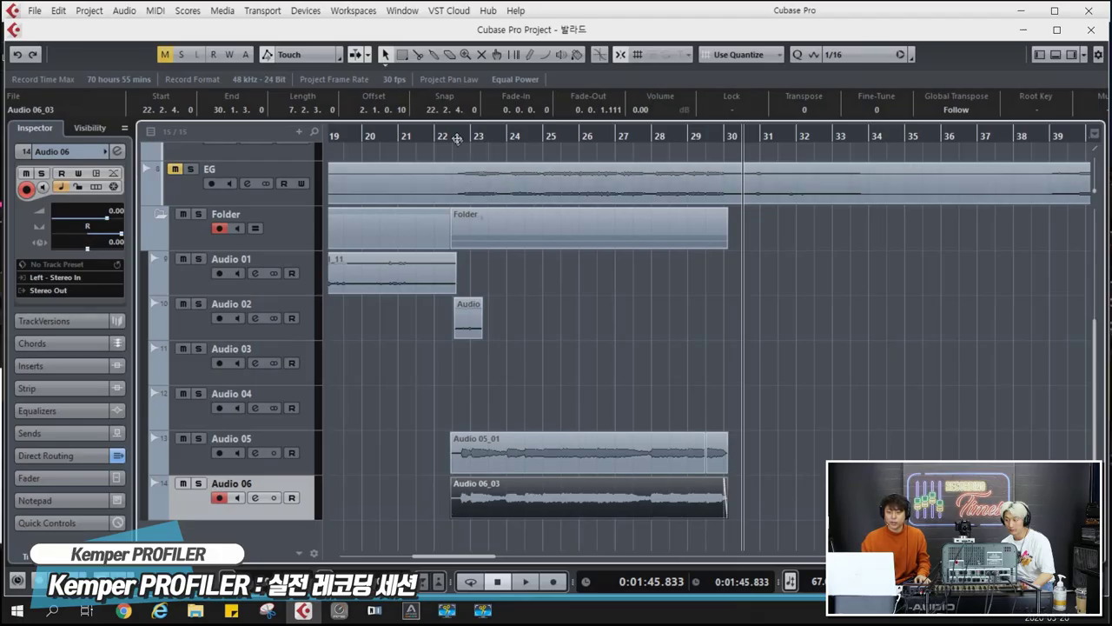
Play back the layered Audio 05 and Audio 06 takes from around bar 22
drag(456, 139, 444, 214)
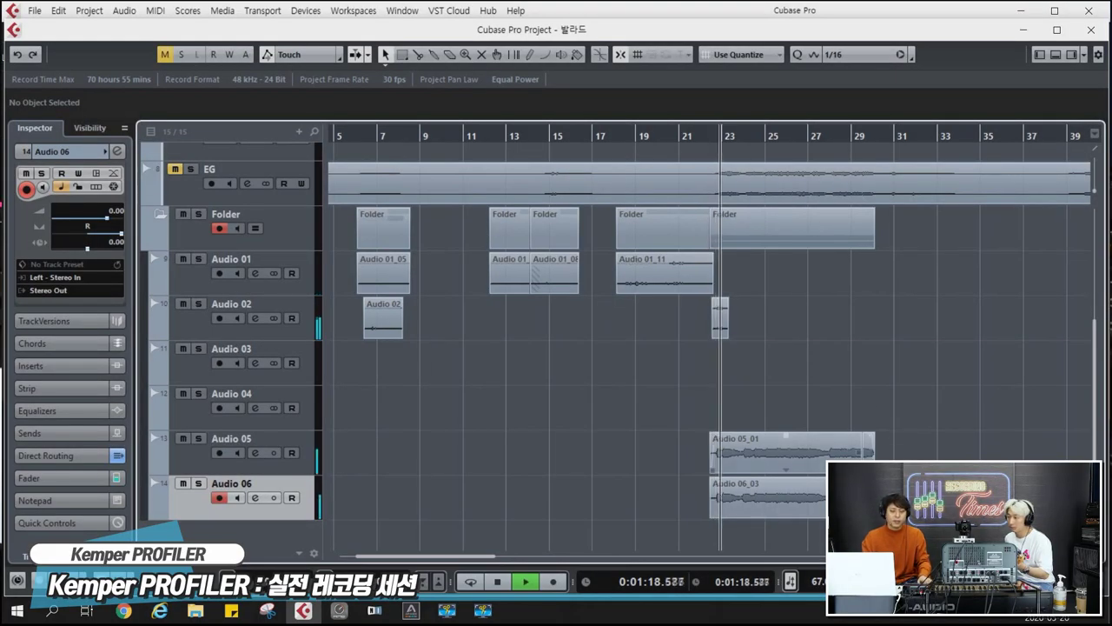
drag(693, 491, 693, 489)
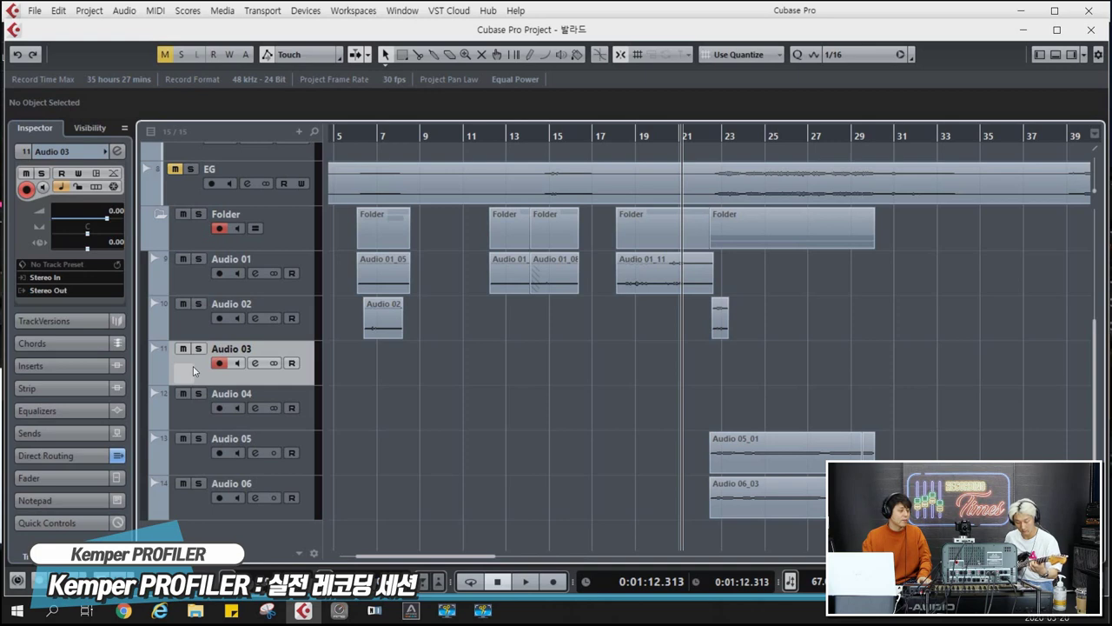
During playback from about bar 21, set the volume of the Audio 05 and Audio 06 events to -12.00 dB
key(space)
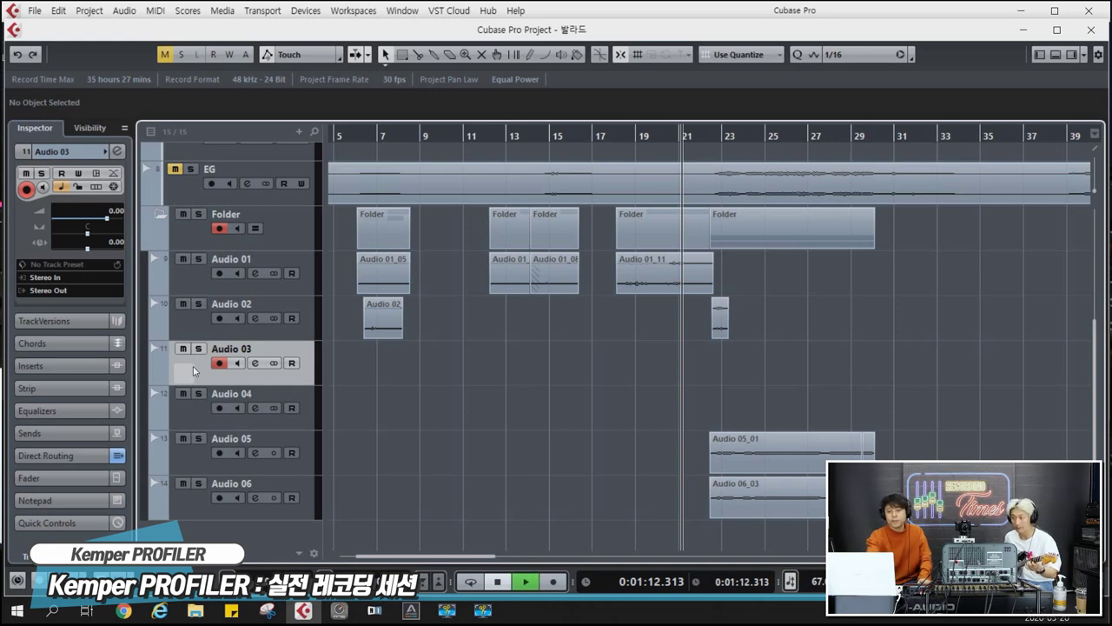
key(h)
key(h)
key(h)
key(h)
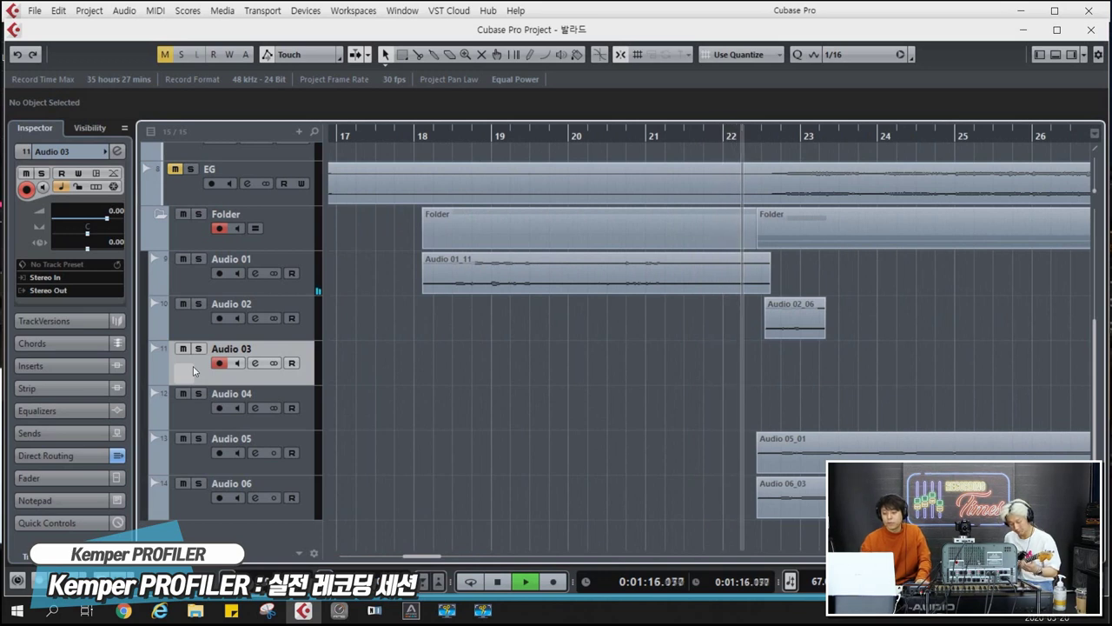
key(g)
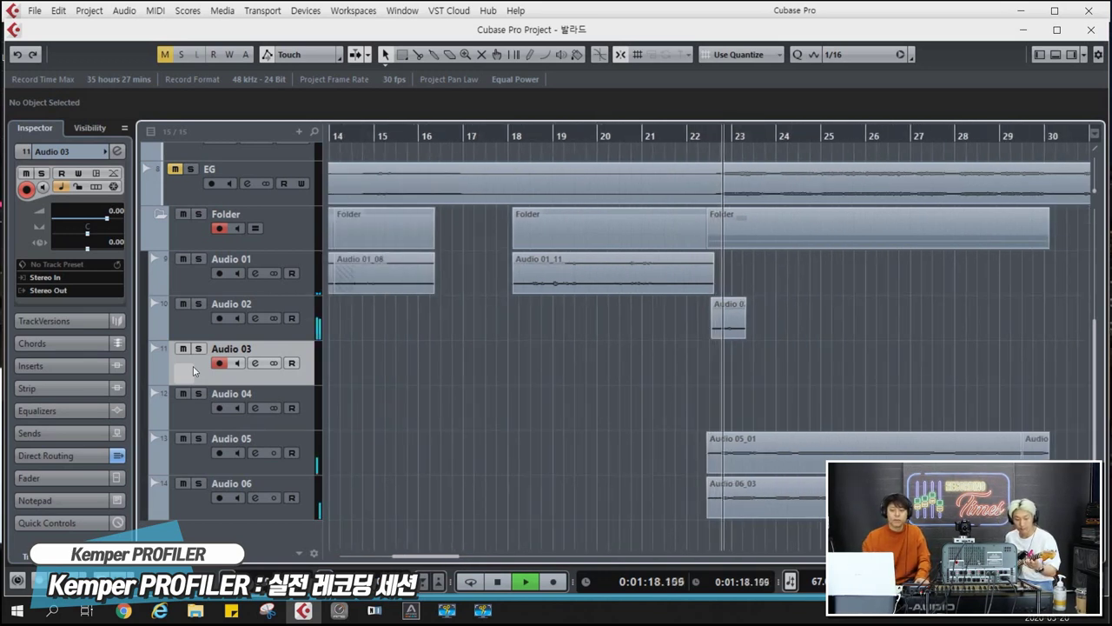
drag(692, 450, 809, 514)
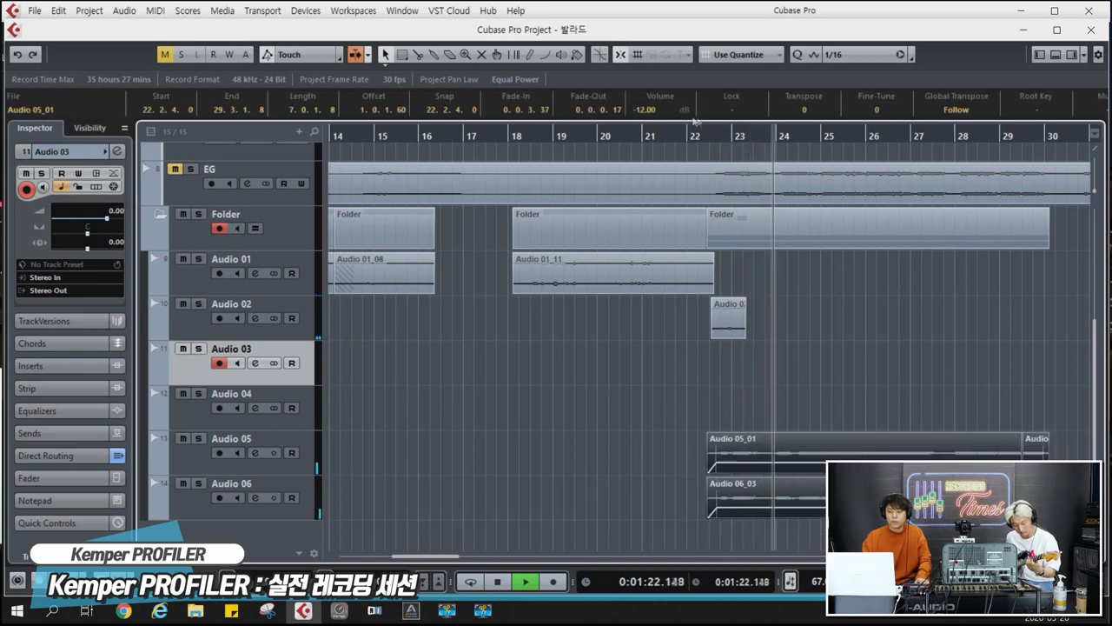
click(480, 408)
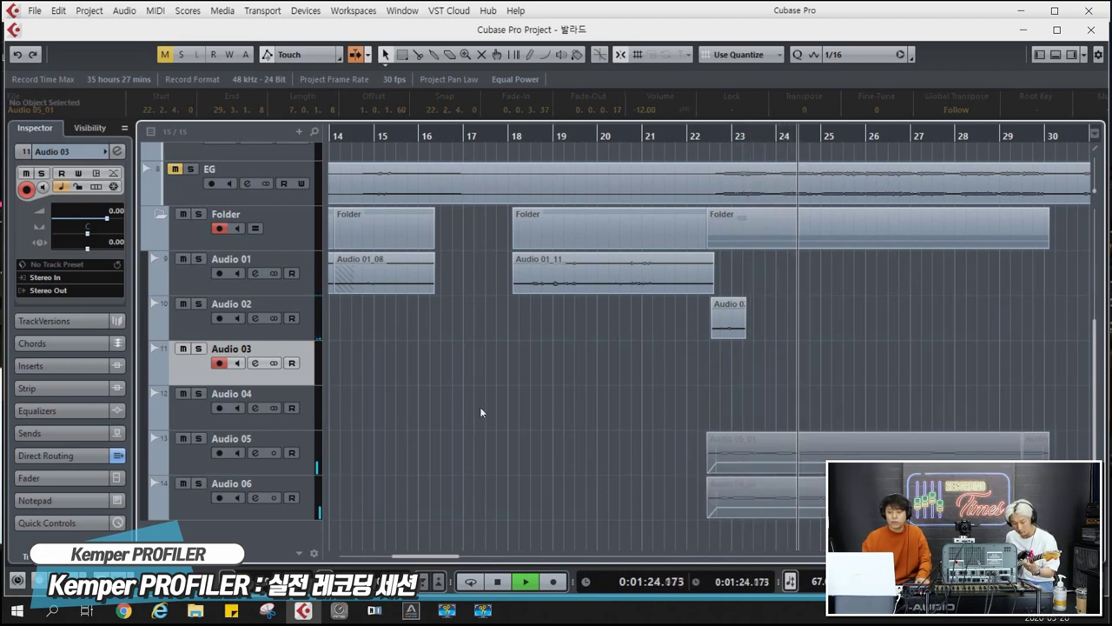
Record a take on Audio 03 from the second half of bar 24 over the lowered guitar layers
key(KP_Multiply)
key(g)
key(h)
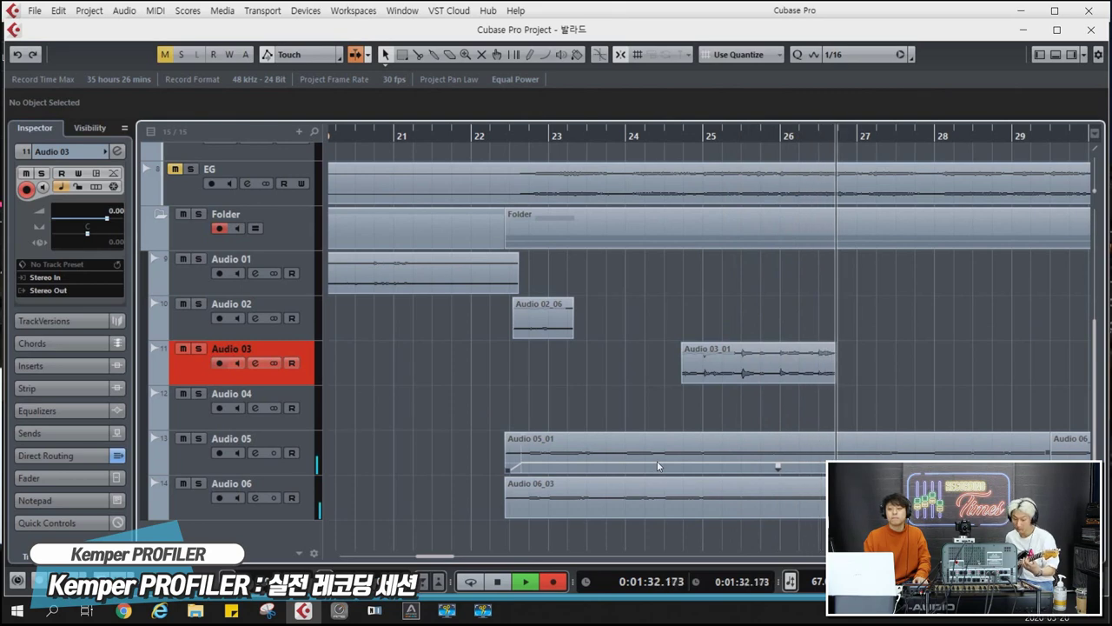
key(g)
key(g)
key(g)
key(g)
key(g)
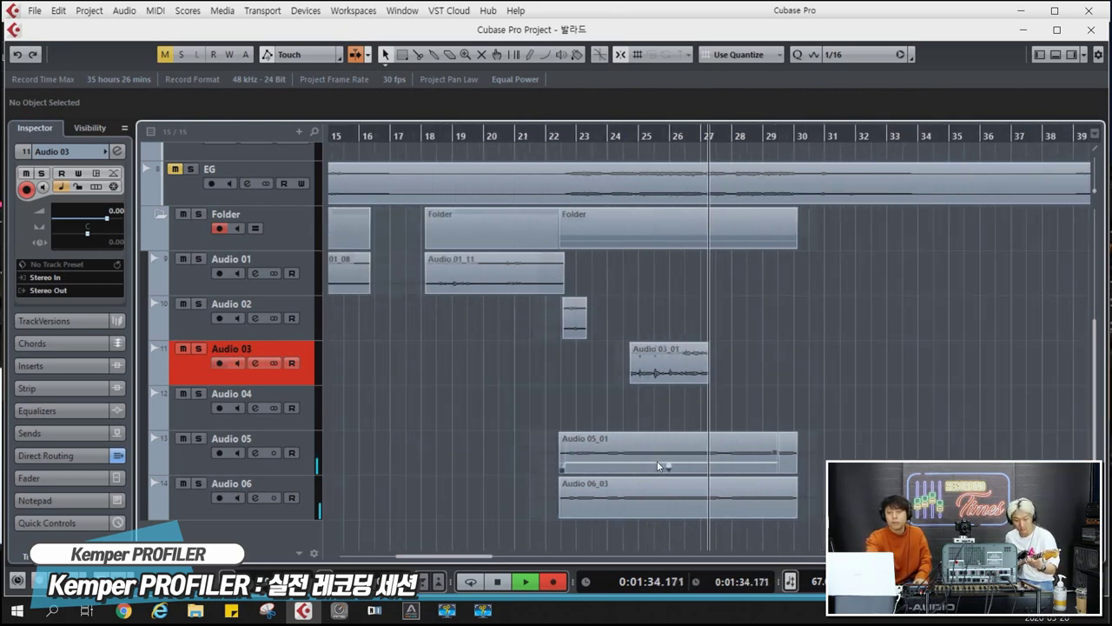